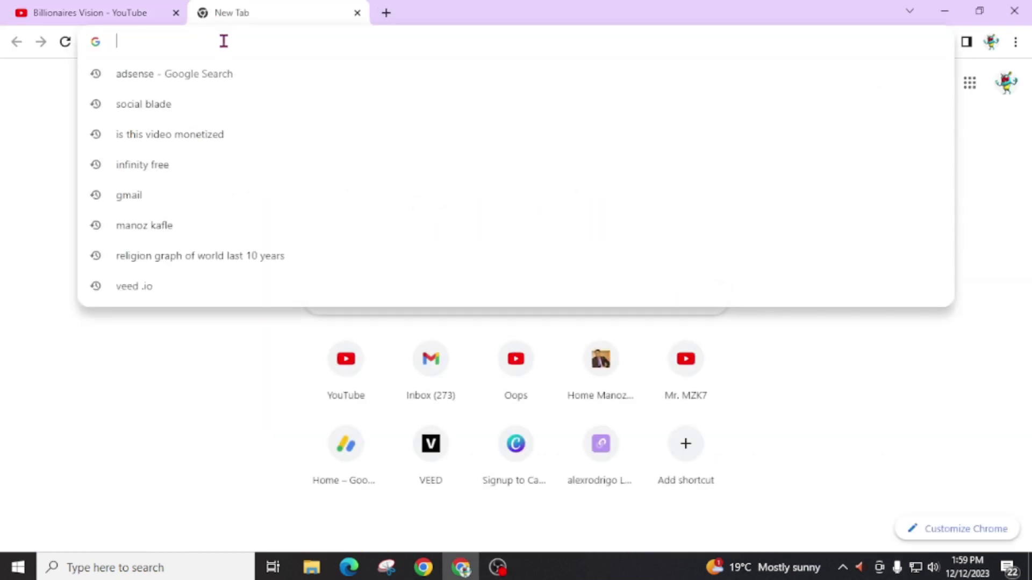
pyautogui.write('inf')
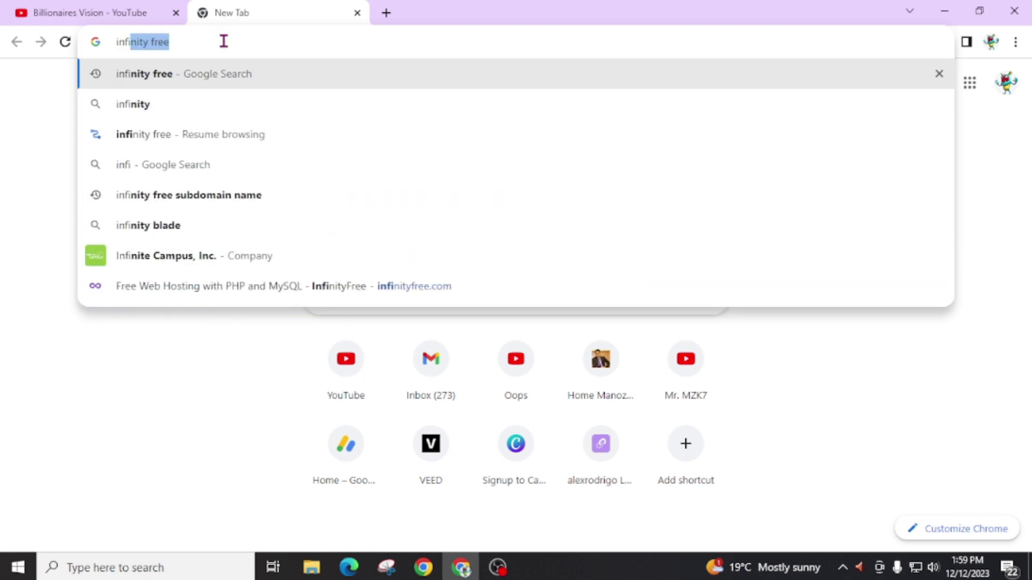
# Step: Search Google for 'infinity free' and open the InfinityFree free hosting homepage
pyautogui.press('Return')
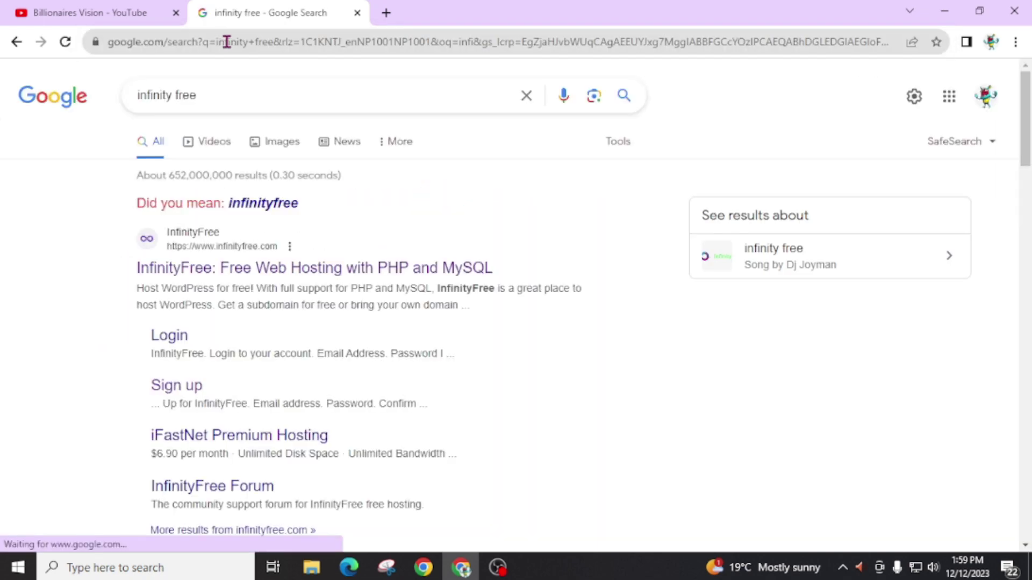
pyautogui.click(192, 274)
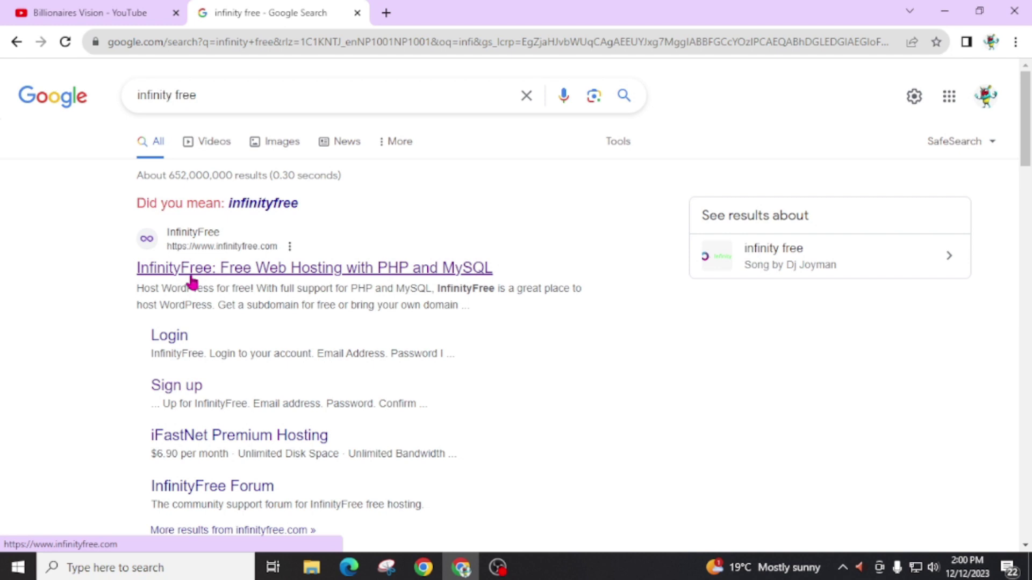
pyautogui.click(192, 278)
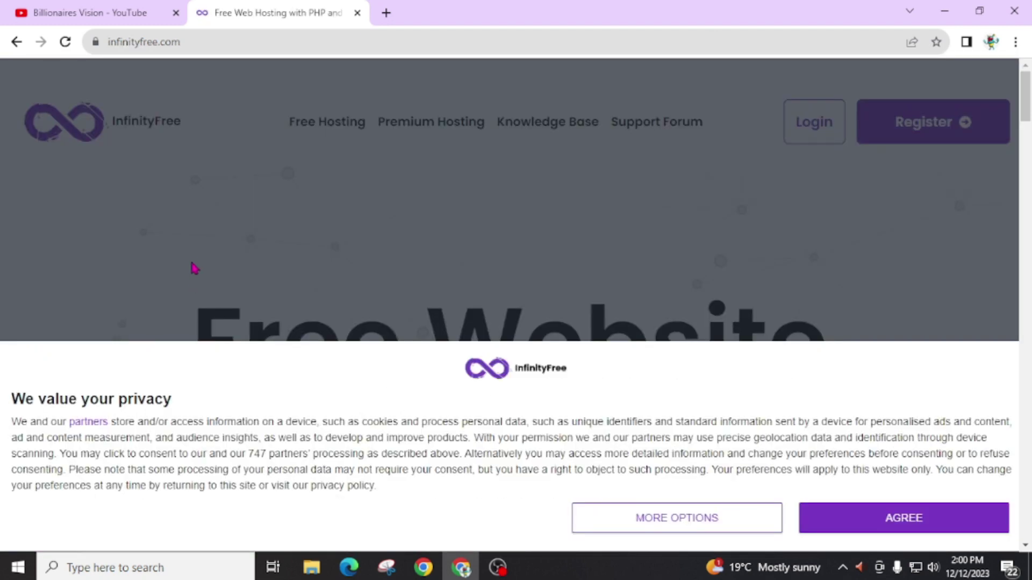
# Step: Agree to the privacy notice and scroll through the homepage's hosting feature cards
pyautogui.click(918, 526)
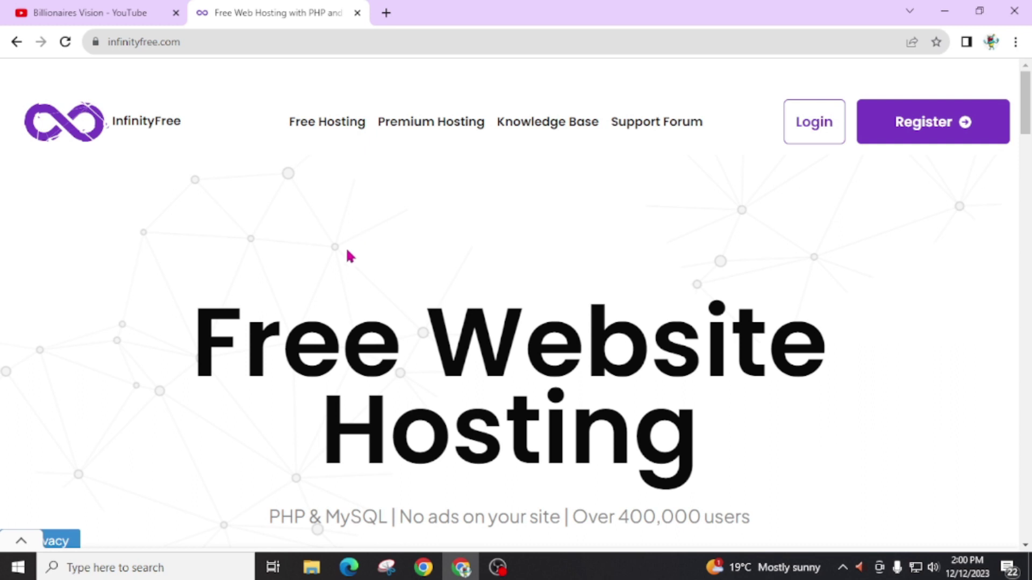
pyautogui.click(17, 544)
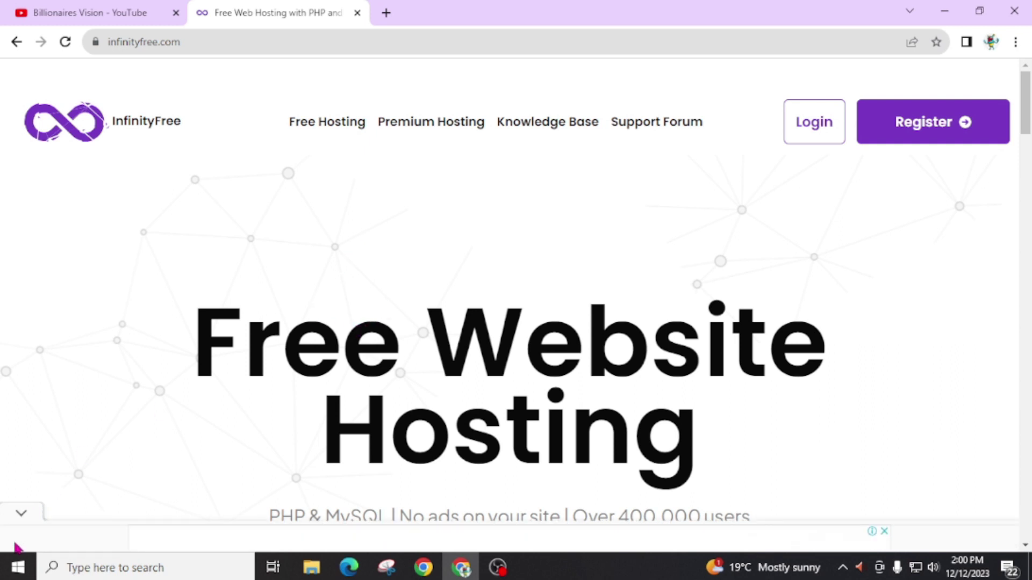
pyautogui.scroll(-5, 339, 379)
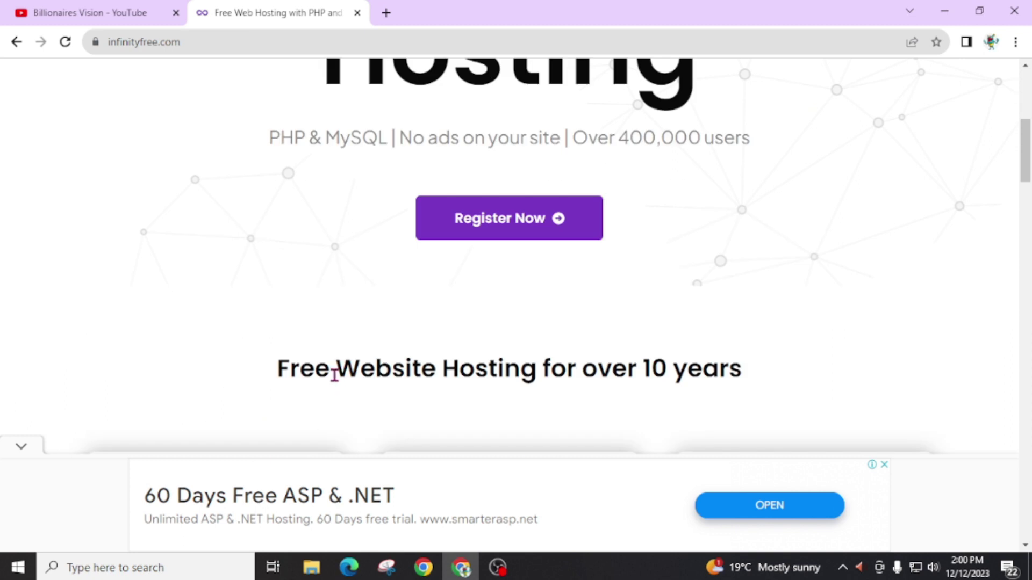
pyautogui.scroll(-3, 334, 378)
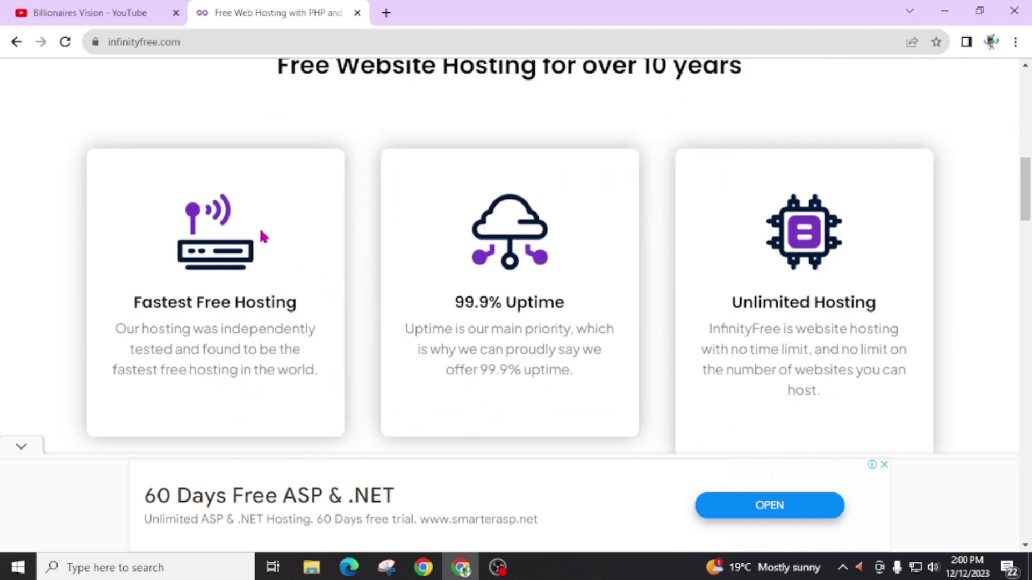
pyautogui.scroll(-1, 407, 278)
pyautogui.scroll(-2, 412, 283)
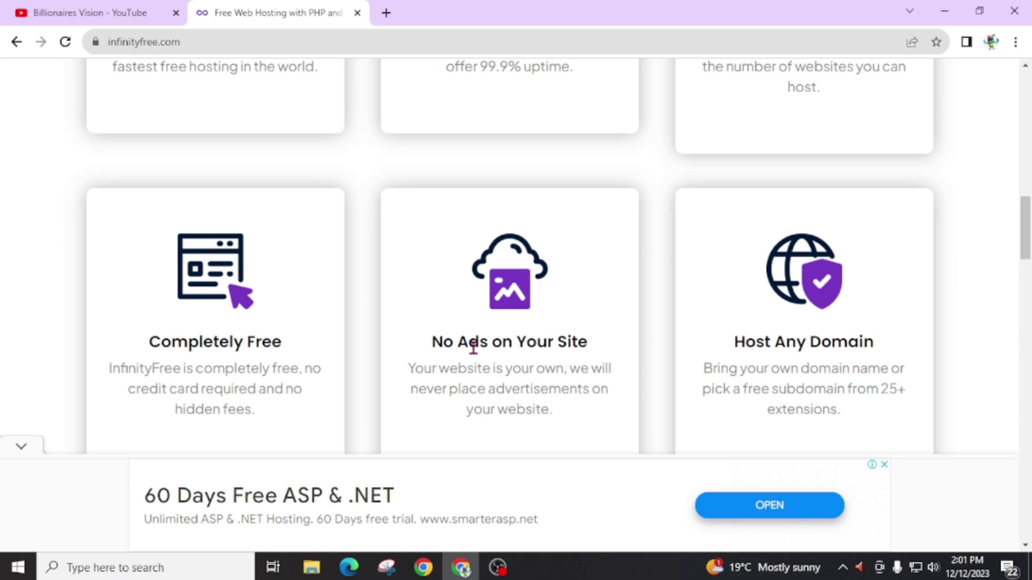
pyautogui.scroll(4, 452, 331)
pyautogui.scroll(-1, 356, 292)
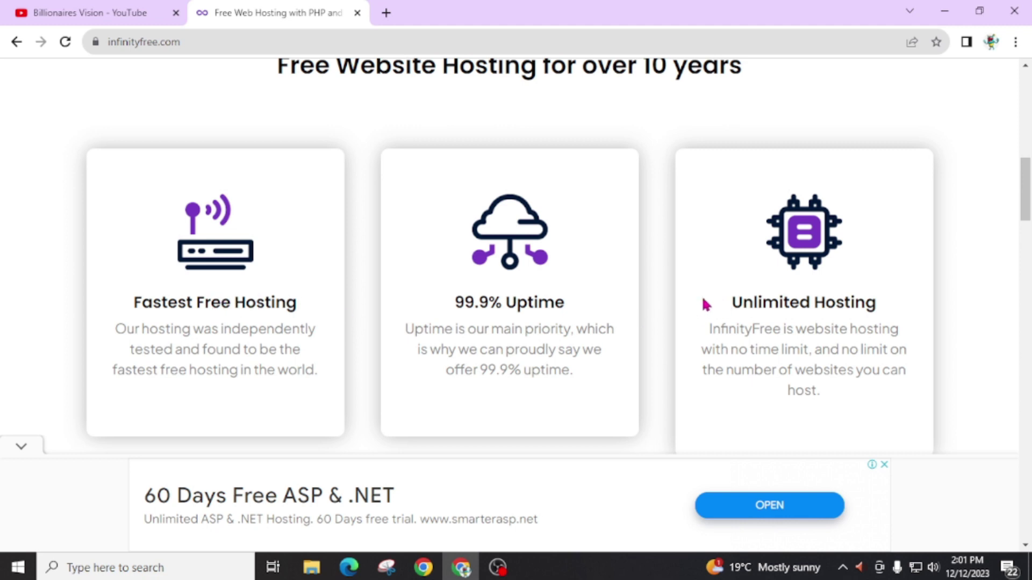
pyautogui.scroll(-2, 702, 300)
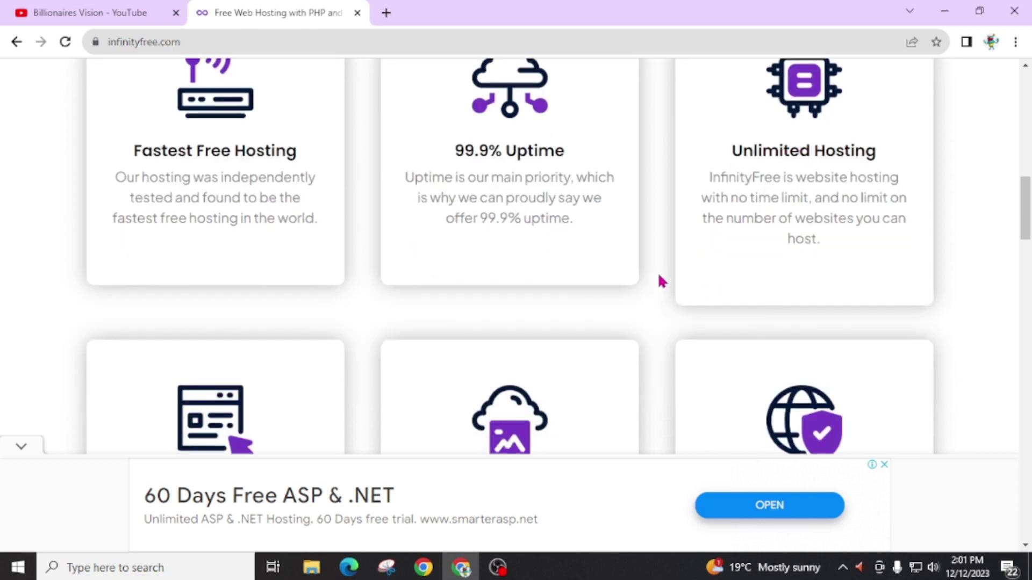
pyautogui.scroll(-3, 657, 279)
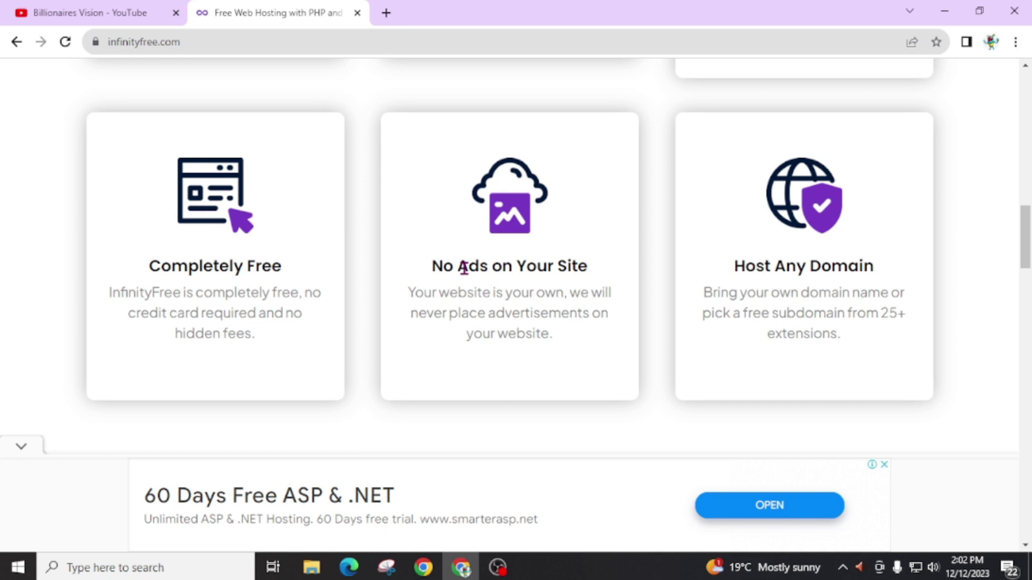
# Step: Note the free subdomains sentence, then proceed via Register Now under 'Host WordPress for free!'
pyautogui.moveTo(703, 292); pyautogui.dragTo(911, 311)
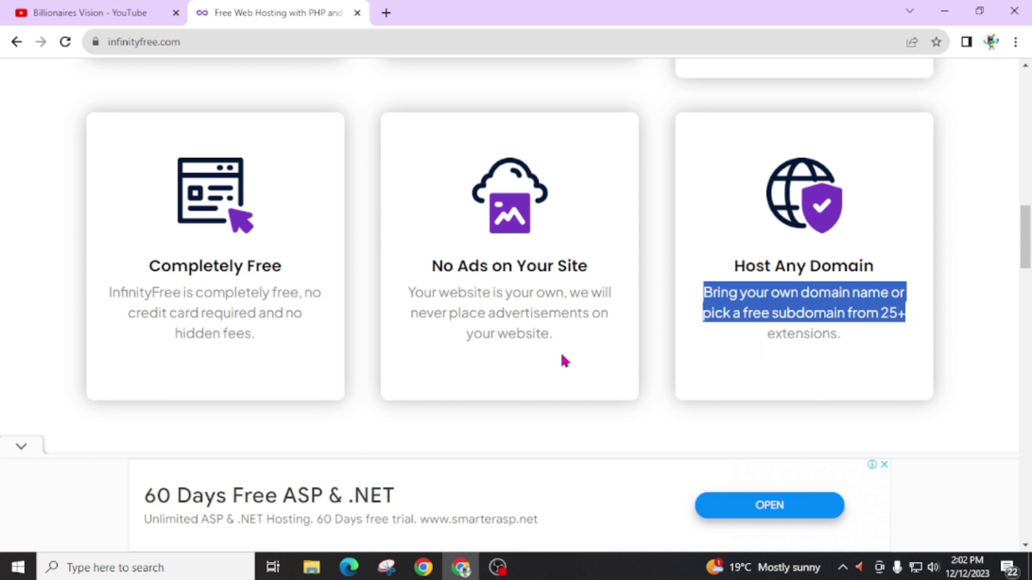
pyautogui.scroll(-5, 560, 352)
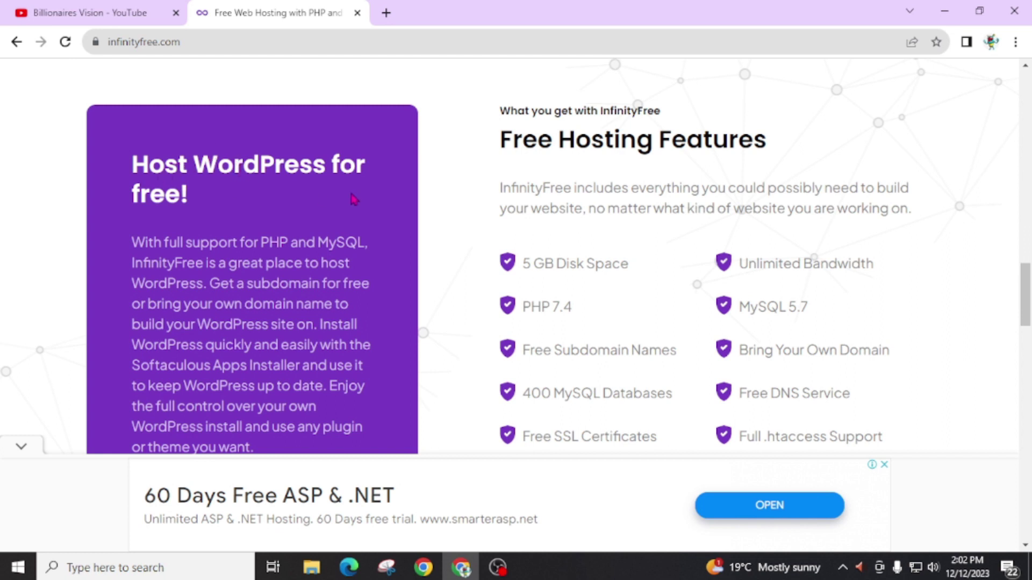
pyautogui.scroll(-3, 352, 195)
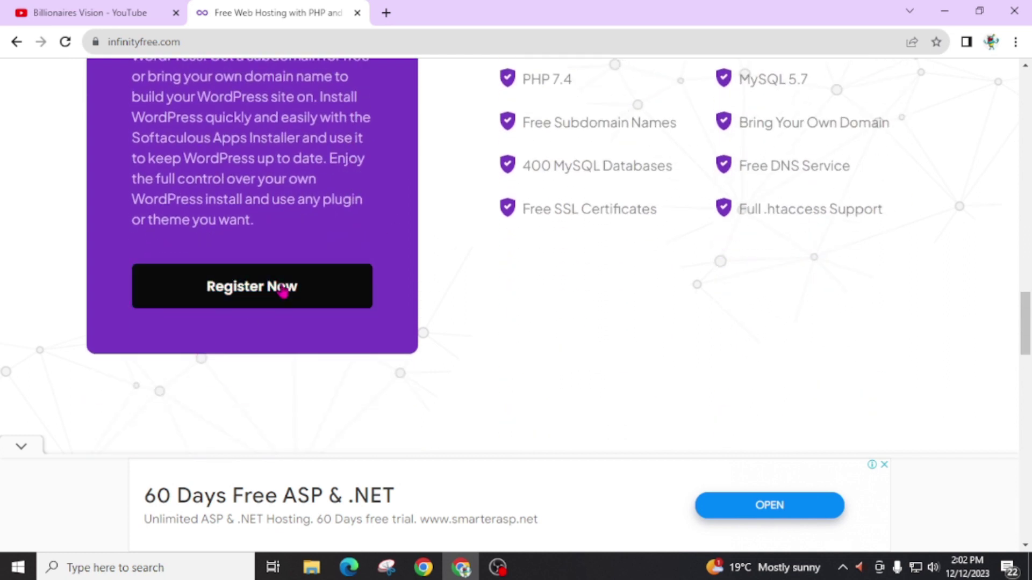
pyautogui.click(285, 294)
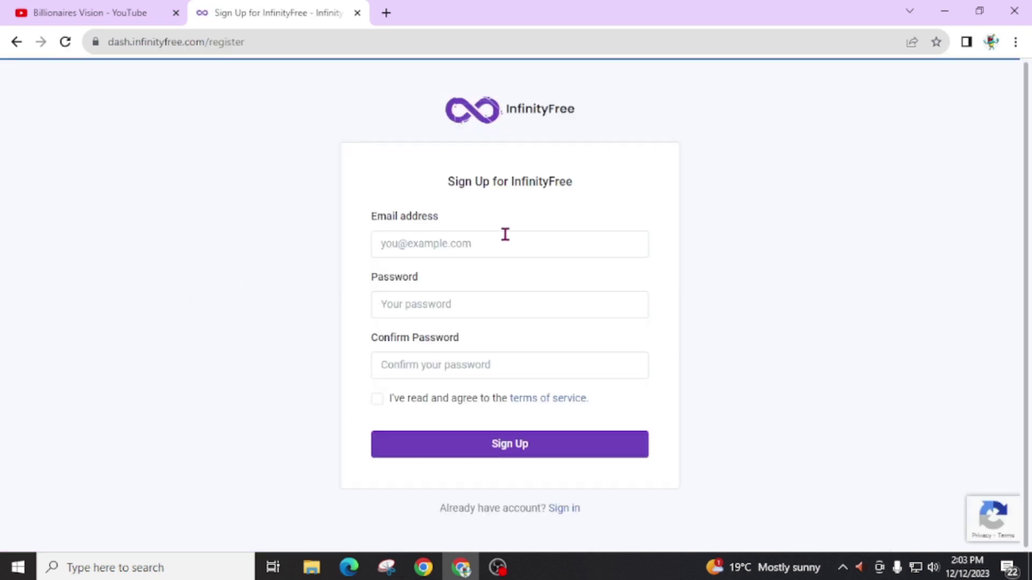
# Step: Sign in with the saved credentials, keeping the session logged in, to reach Hosting Accounts
pyautogui.click(505, 234)
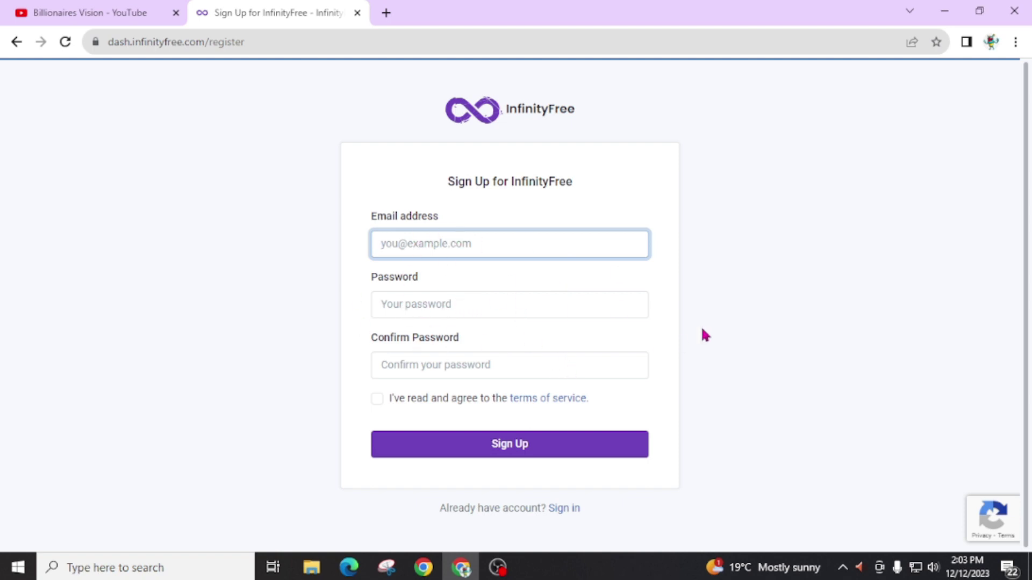
pyautogui.click(574, 511)
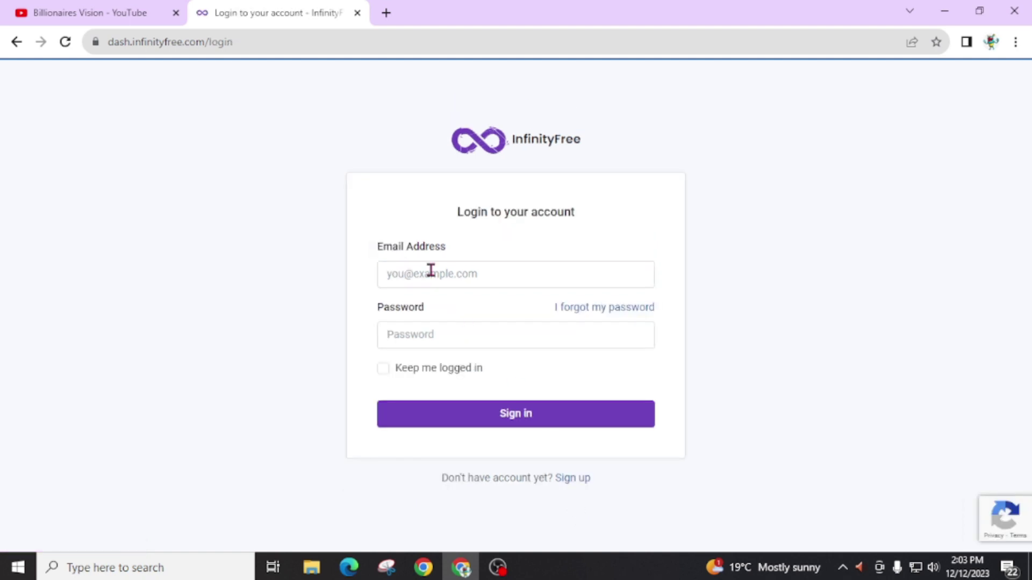
pyautogui.click(412, 275)
pyautogui.click(452, 303)
pyautogui.click(383, 368)
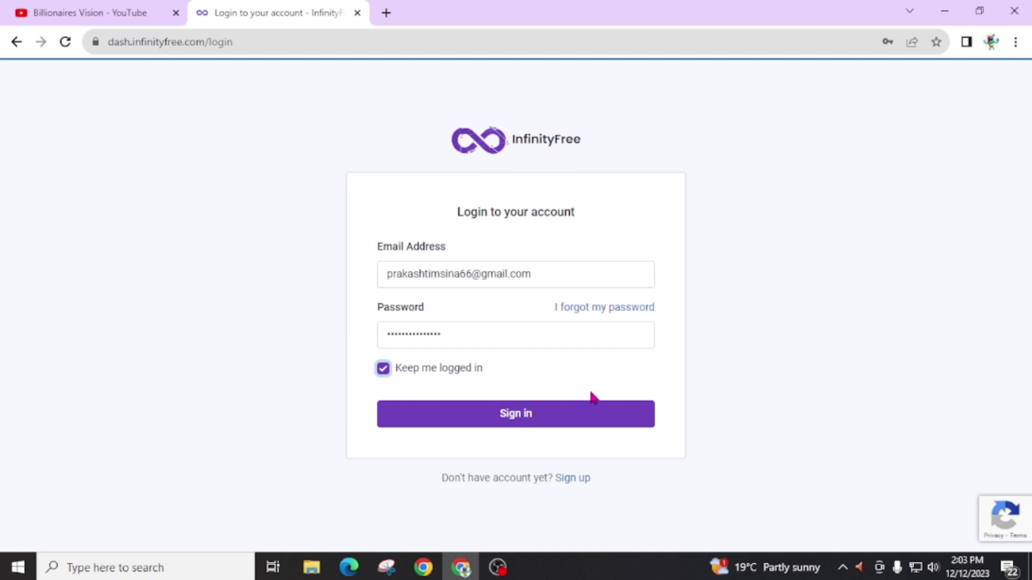
pyautogui.click(509, 423)
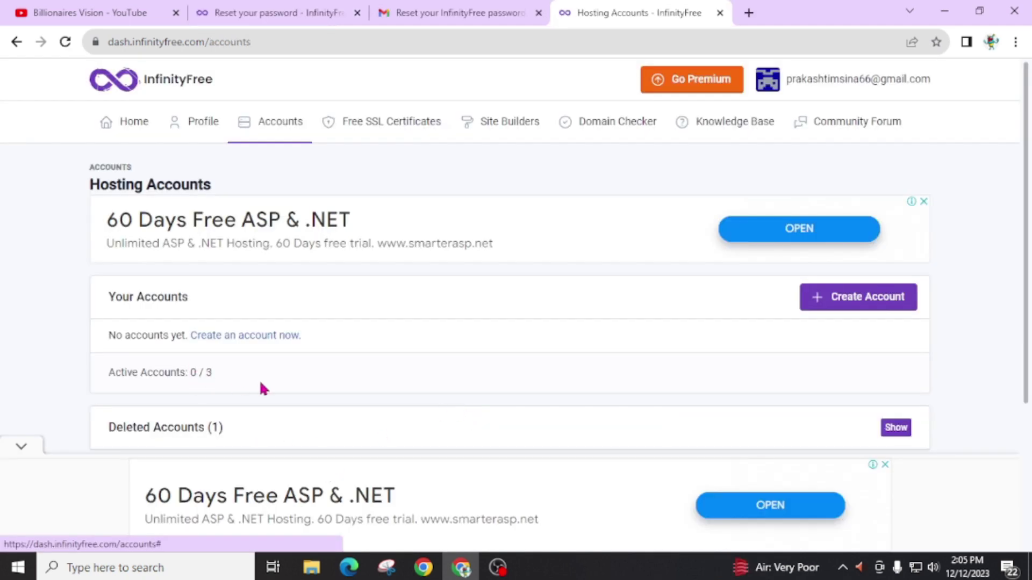
# Step: Start creating a new hosting account and dismiss the full-screen ad to reach the plan choices
pyautogui.click(888, 311)
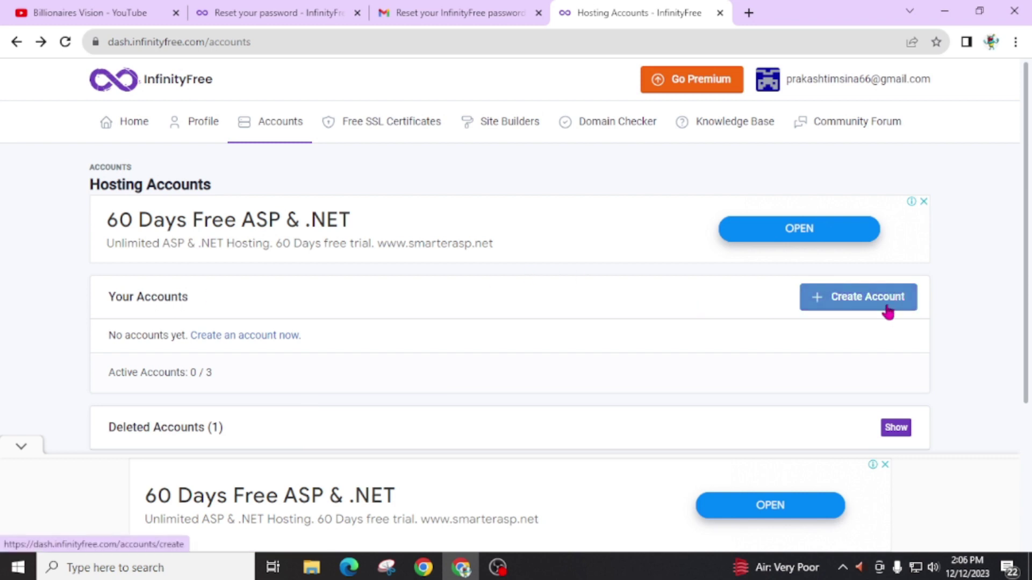
pyautogui.click(888, 311)
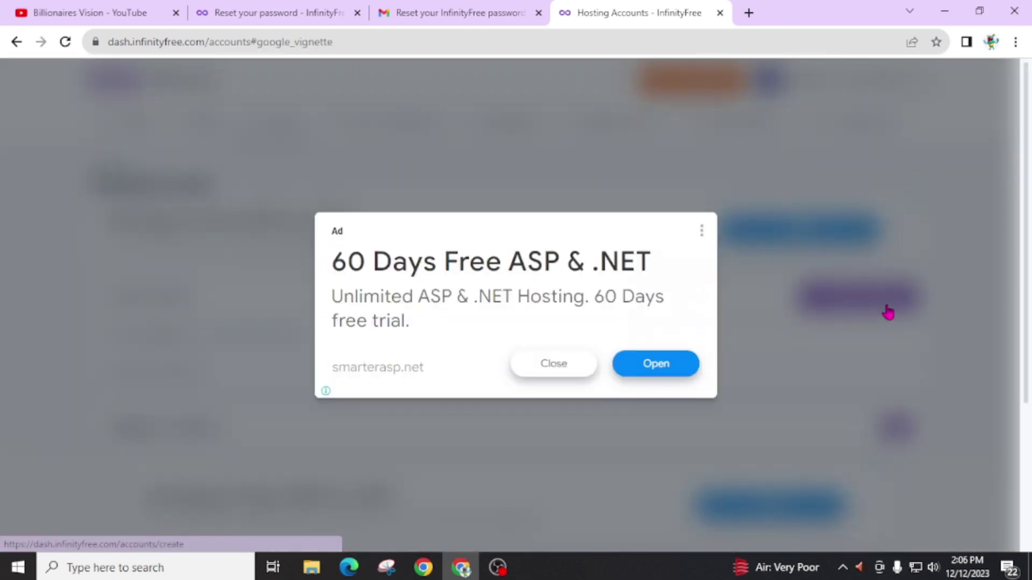
pyautogui.click(555, 363)
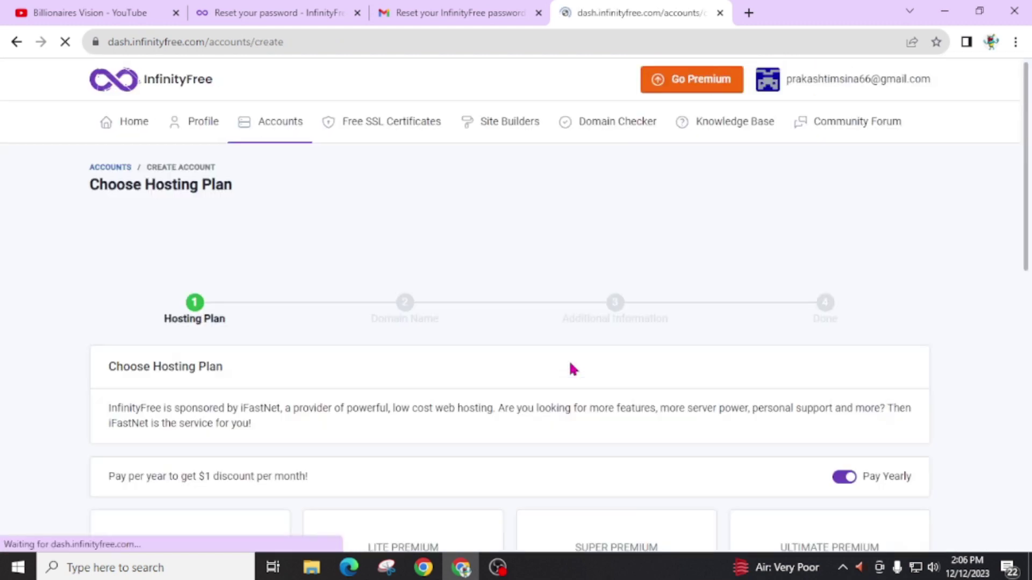
pyautogui.scroll(-3, 219, 368)
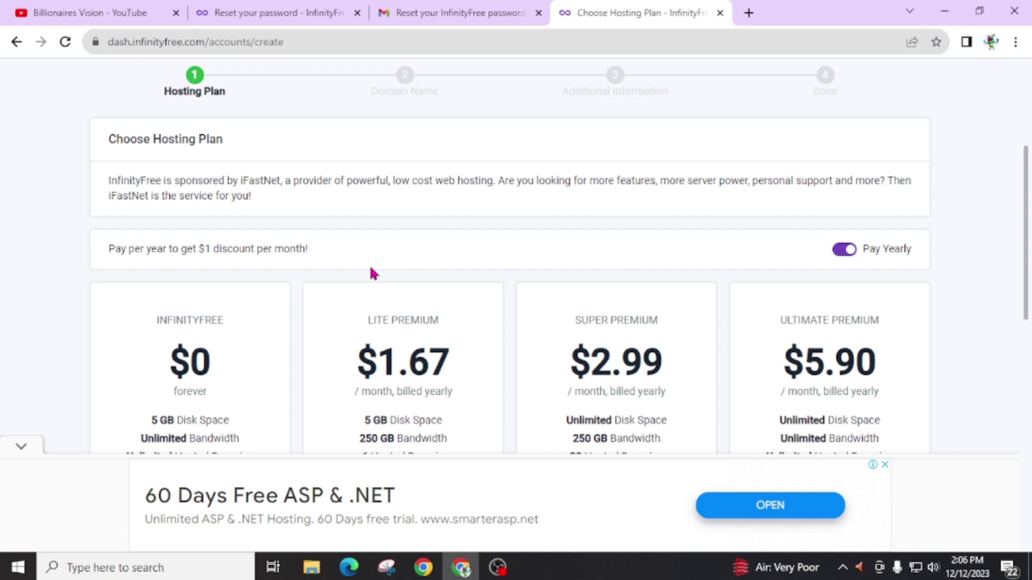
pyautogui.scroll(-2, 376, 307)
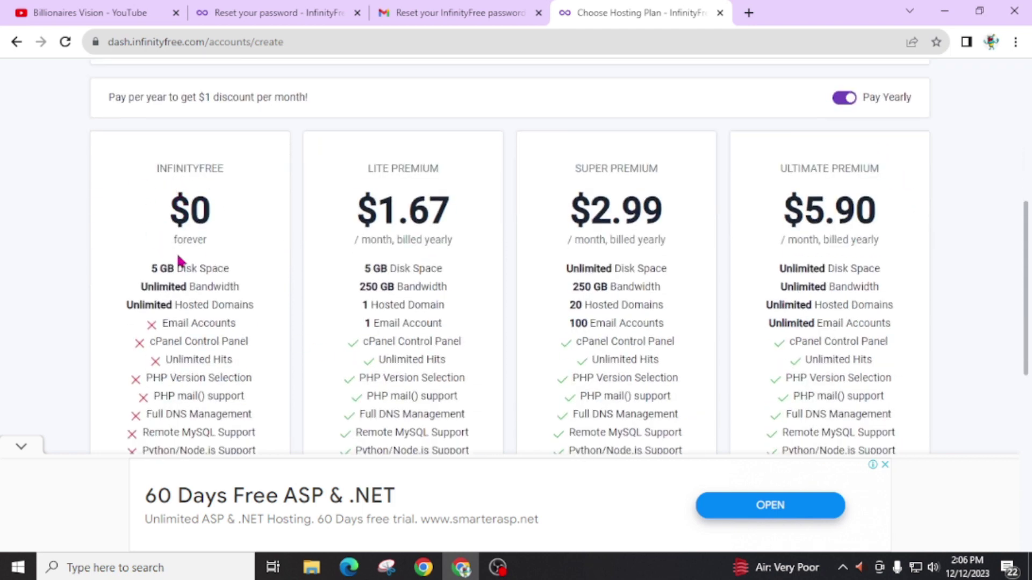
pyautogui.scroll(-3, 186, 319)
pyautogui.scroll(-1, 186, 318)
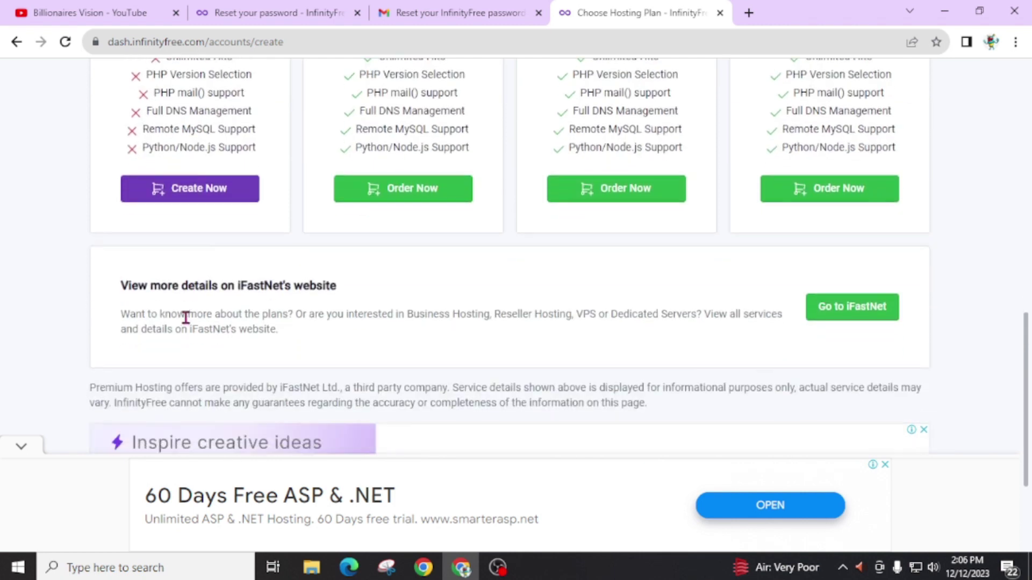
# Step: Choose the $0 free plan, select Custom Domain, and note nameservers ns1 and ns2.infinityfree.com
pyautogui.click(201, 191)
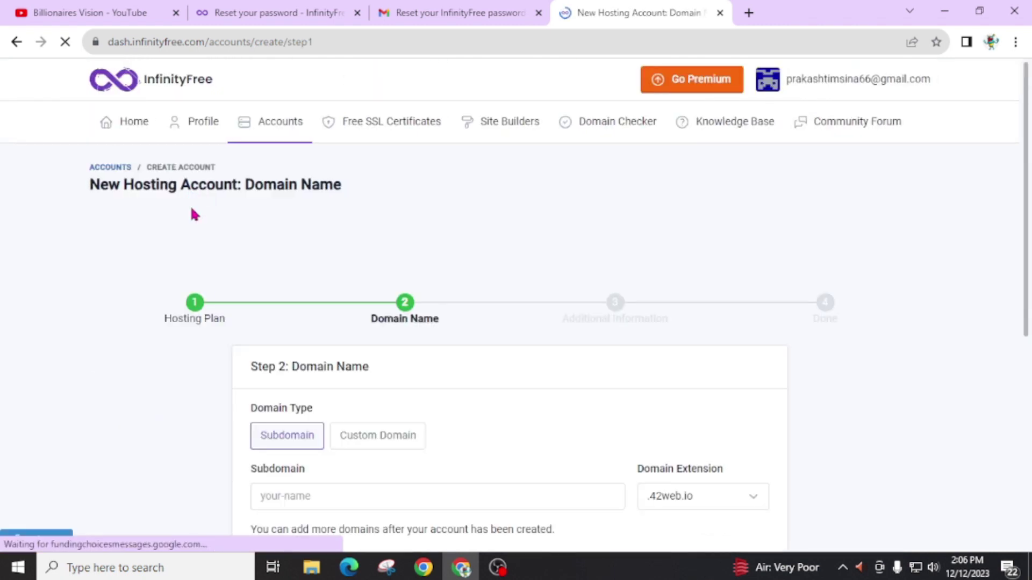
pyautogui.scroll(-3, 323, 322)
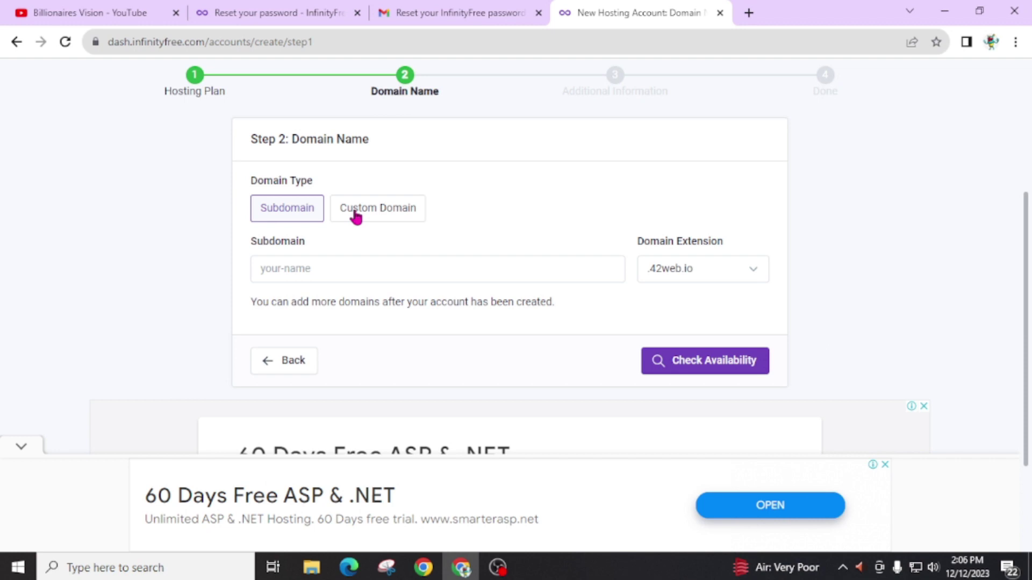
pyautogui.click(355, 216)
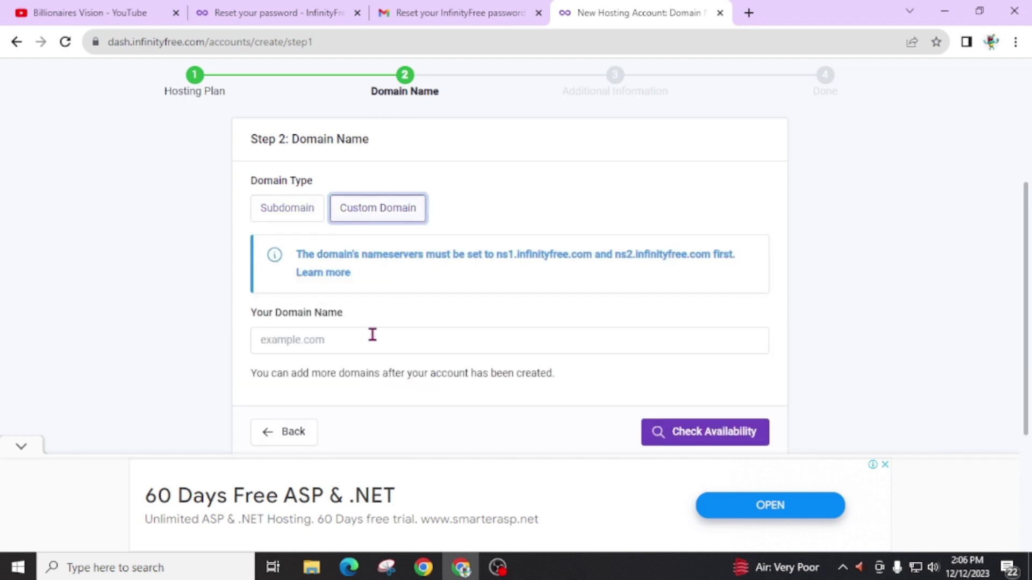
pyautogui.scroll(-1, 357, 323)
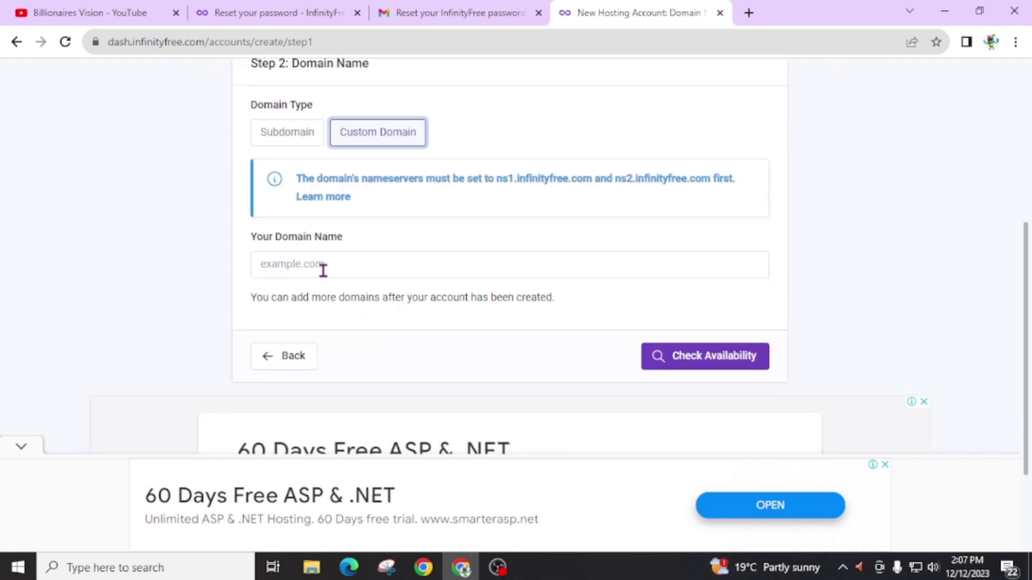
pyautogui.click(323, 270)
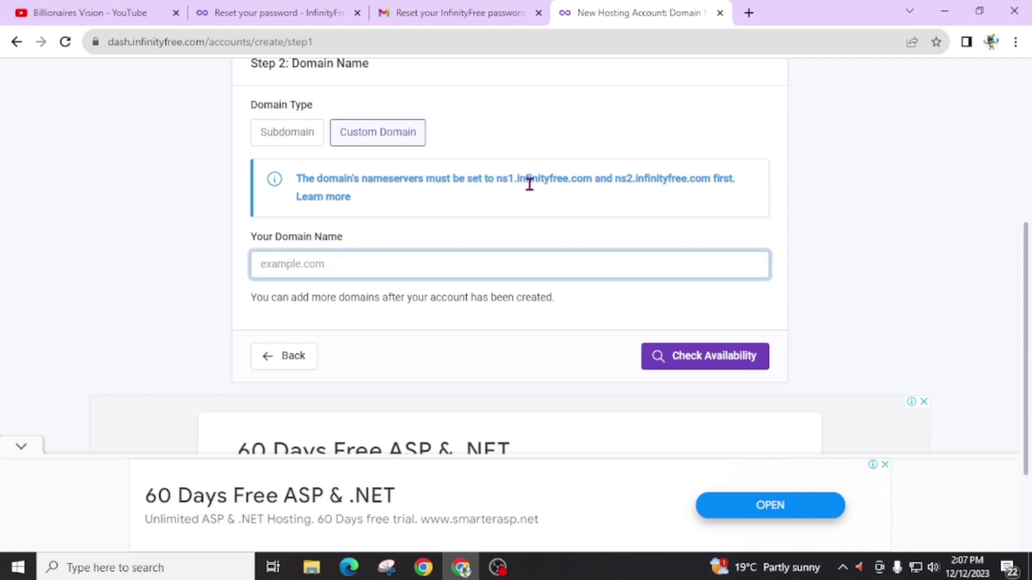
pyautogui.moveTo(497, 180); pyautogui.dragTo(592, 176)
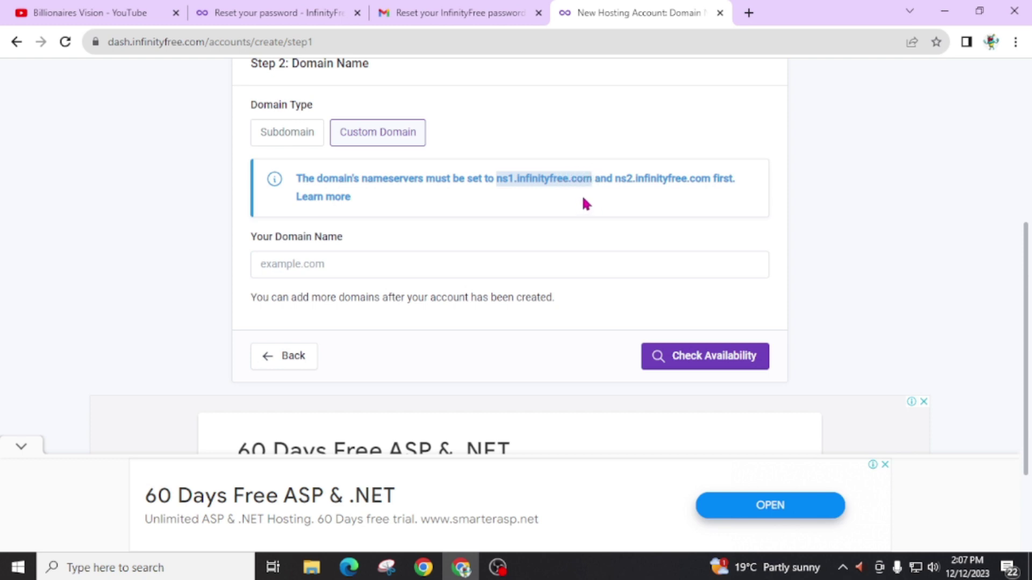
pyautogui.moveTo(615, 178); pyautogui.dragTo(709, 177)
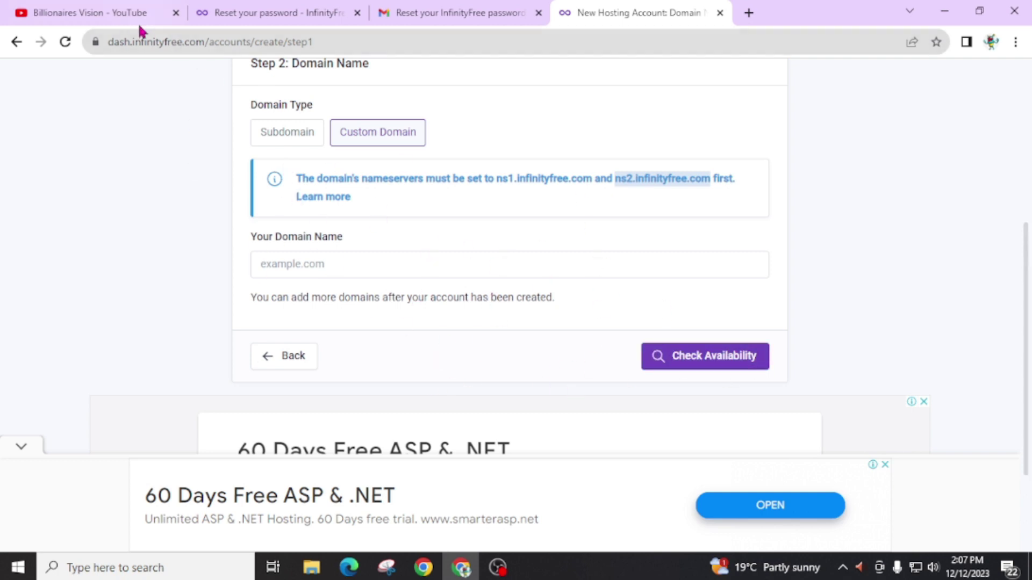
# Step: Switch to the Billionaires Vision YouTube channel's videos page
pyautogui.click(121, 18)
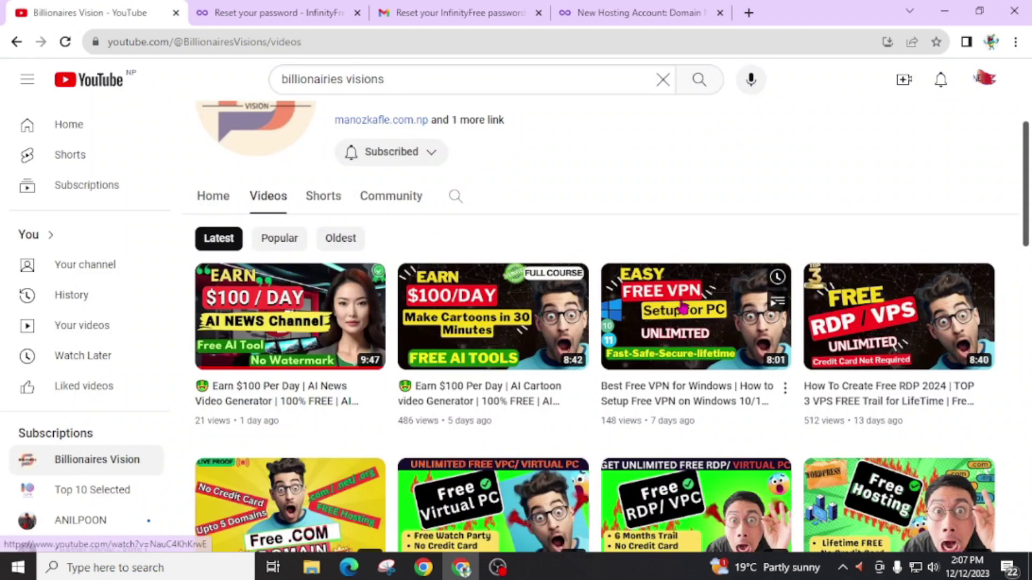
pyautogui.scroll(-1, 315, 453)
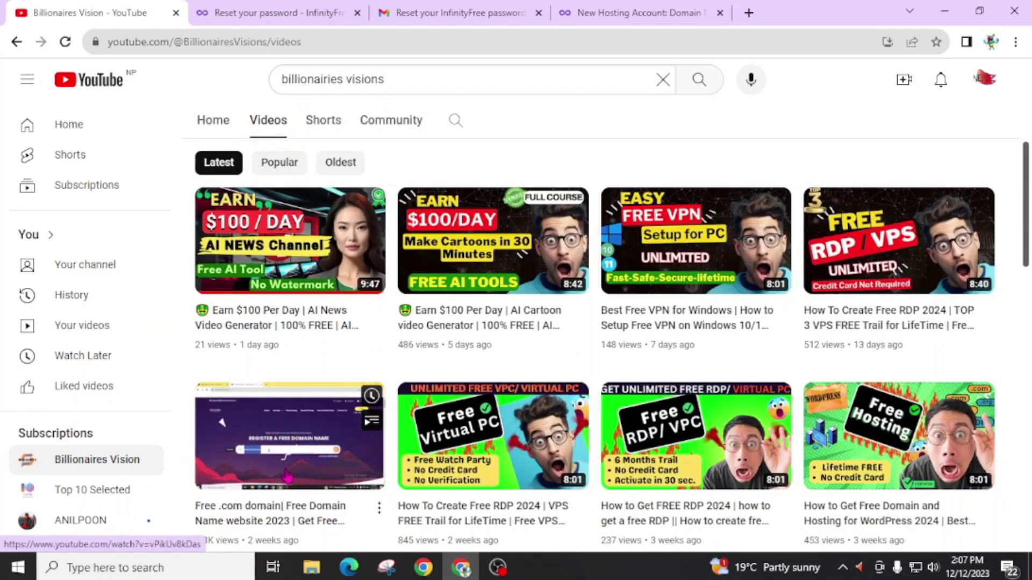
pyautogui.scroll(-1, 309, 474)
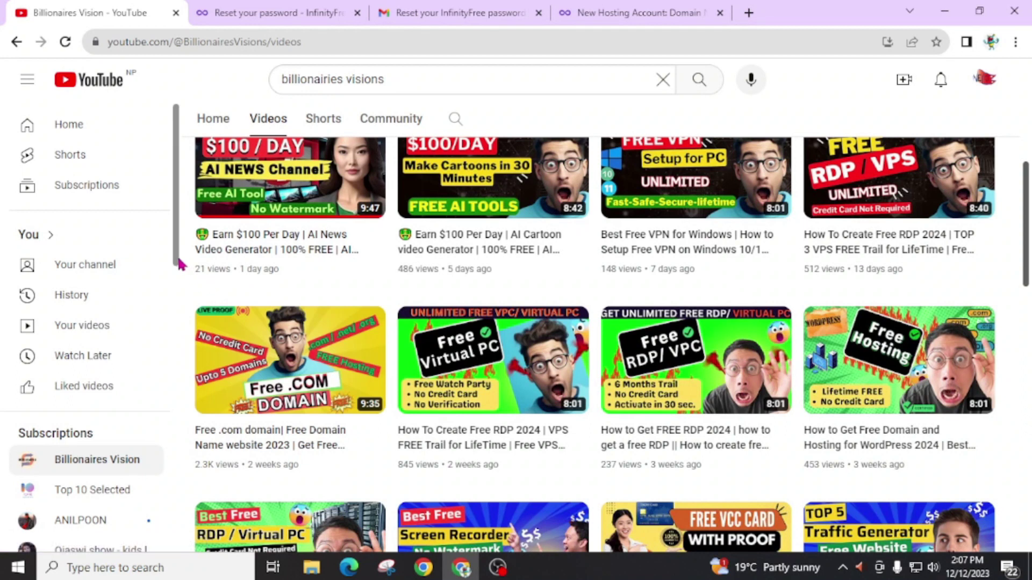
# Step: Enter subdomain billioniriesvision on .infinityfreeapp.com and confirm it is available
pyautogui.click(636, 12)
pyautogui.click(291, 202)
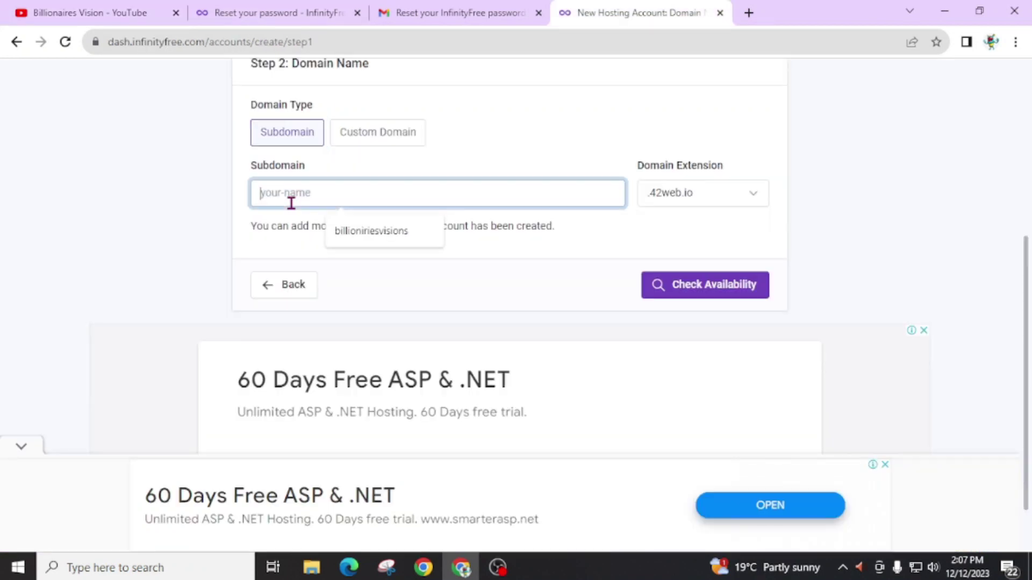
pyautogui.click(371, 231)
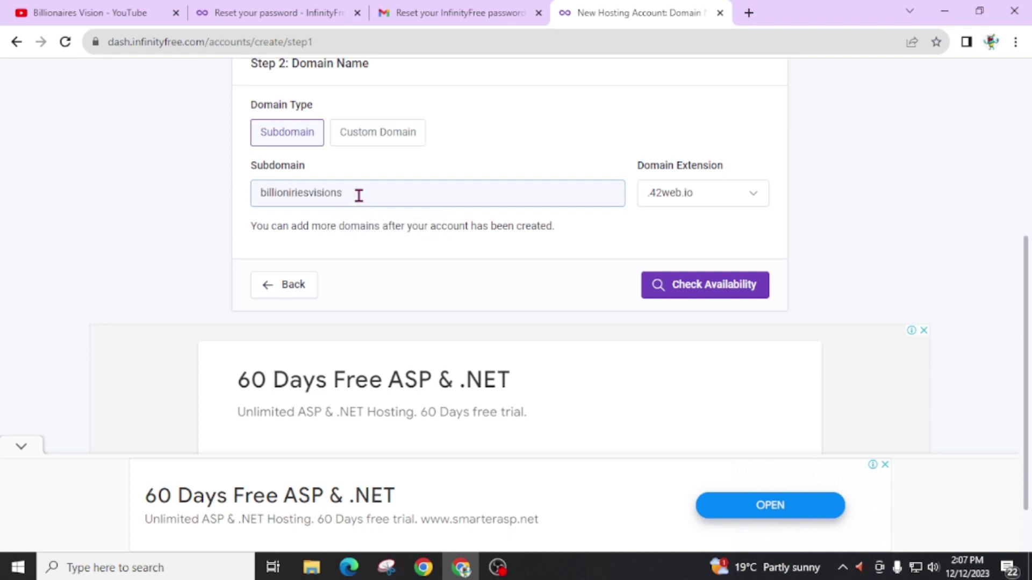
pyautogui.press('BackSpace')
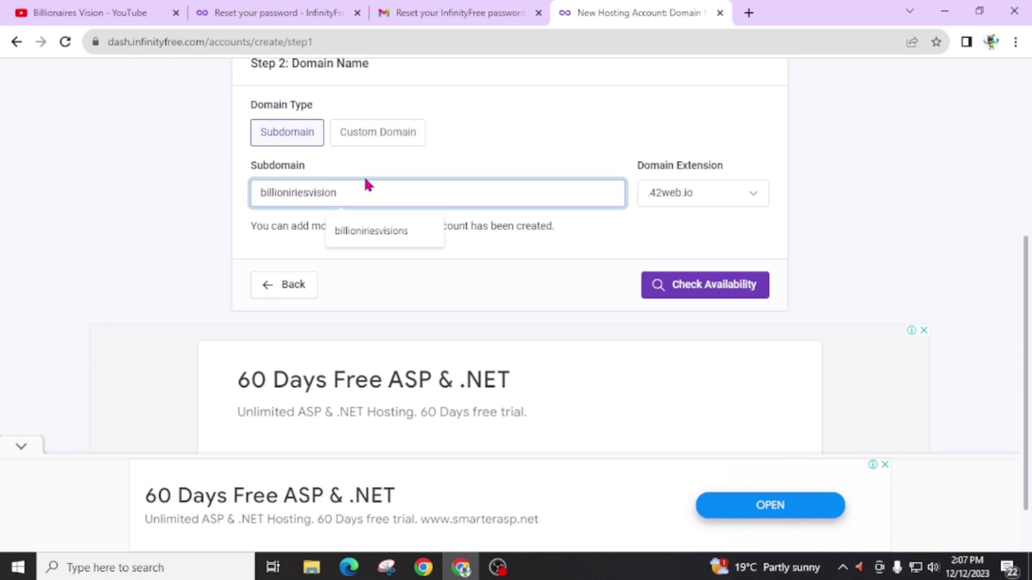
pyautogui.click(692, 197)
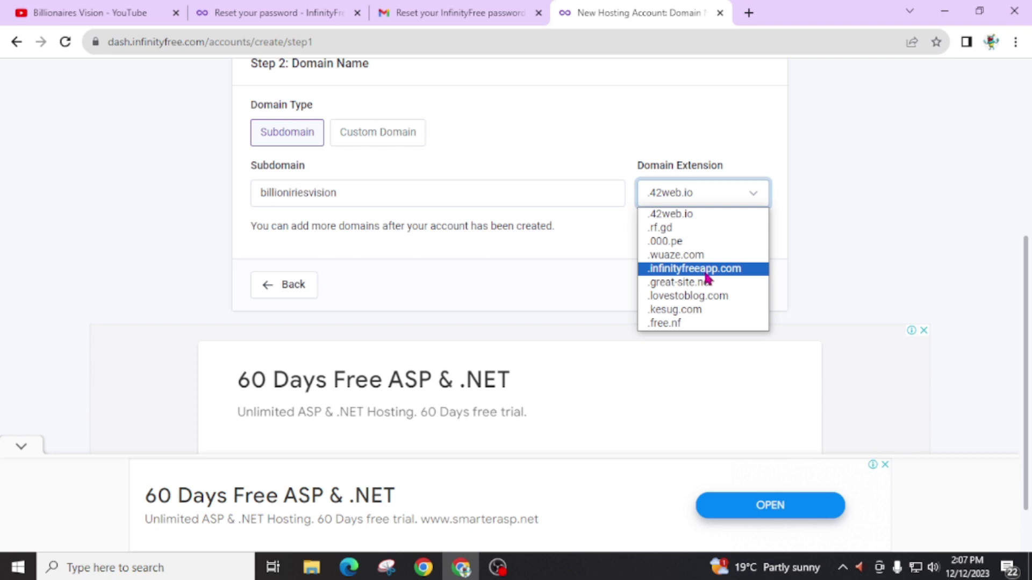
pyautogui.click(706, 277)
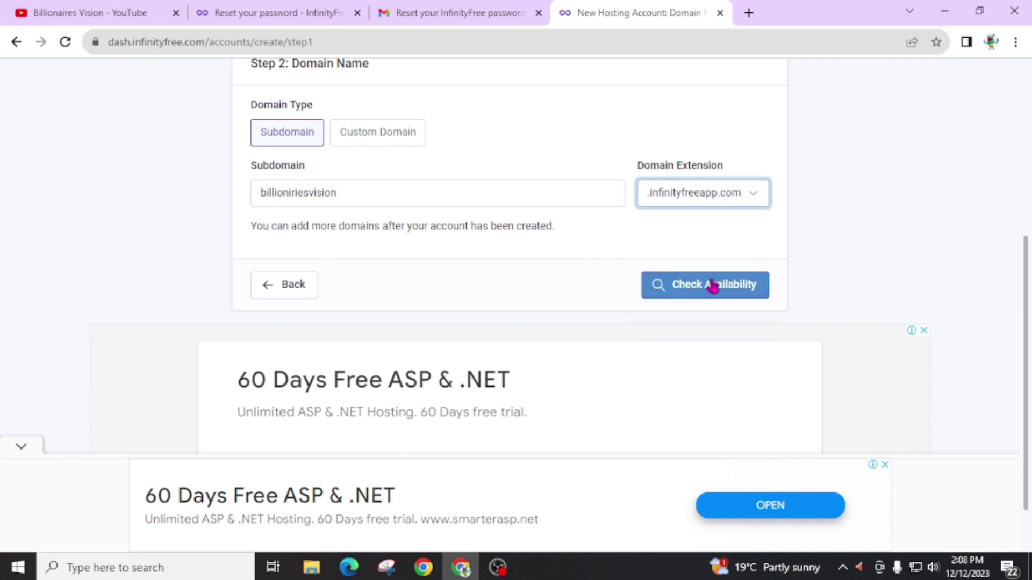
pyautogui.click(715, 291)
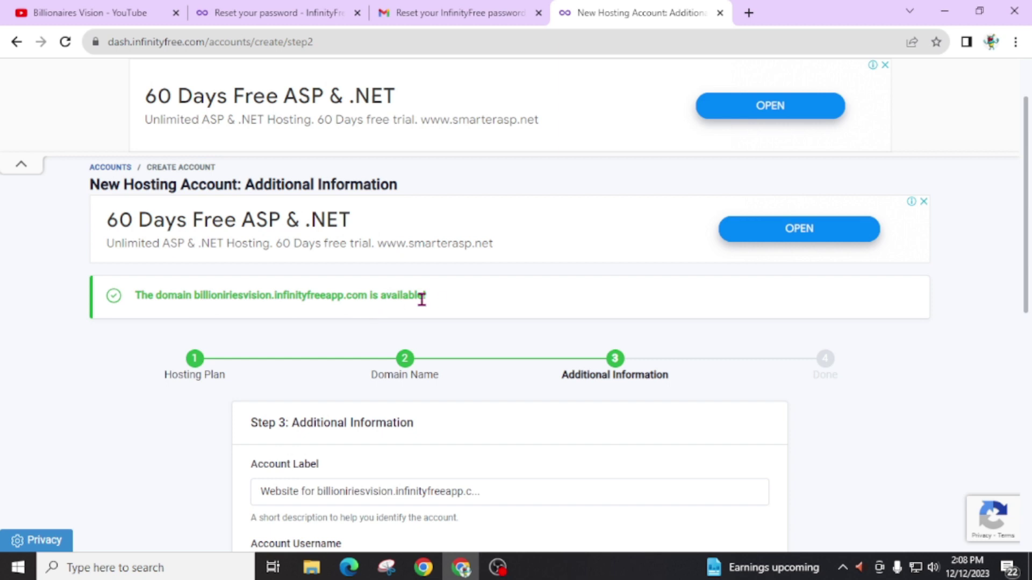
pyautogui.scroll(-1, 464, 420)
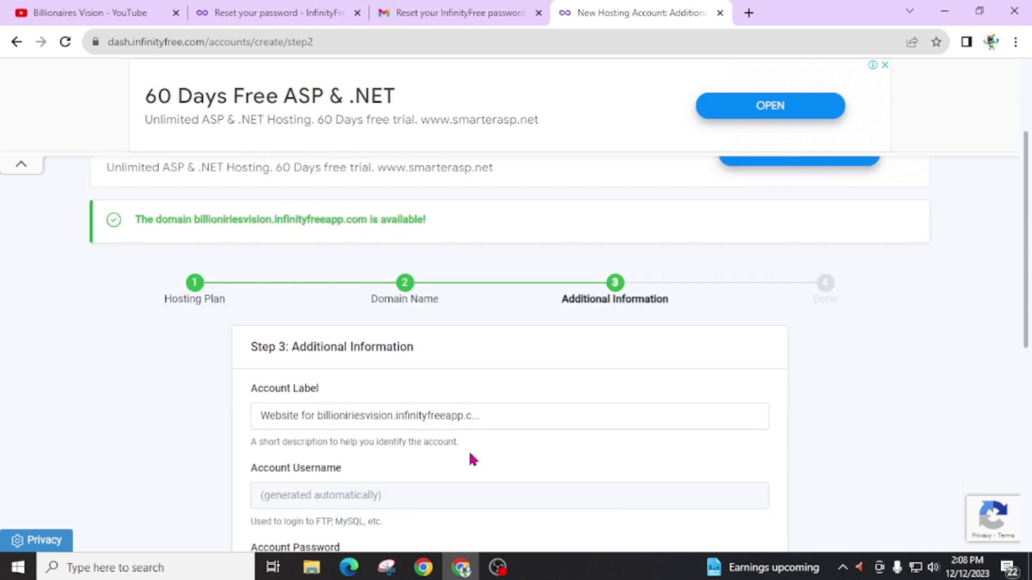
pyautogui.scroll(-3, 470, 453)
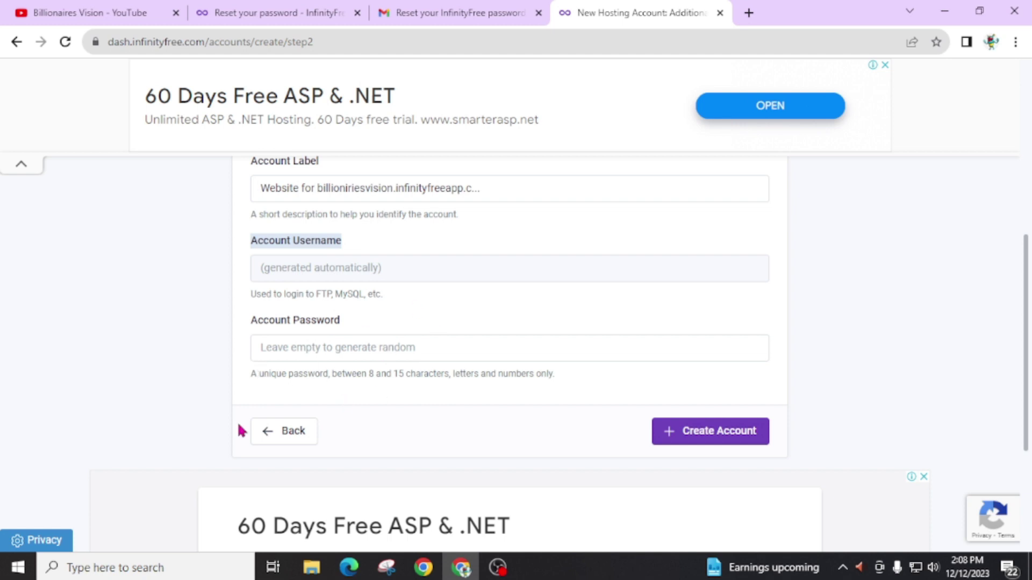
# Step: Keep the auto-generated password and create the hosting account
pyautogui.click(380, 360)
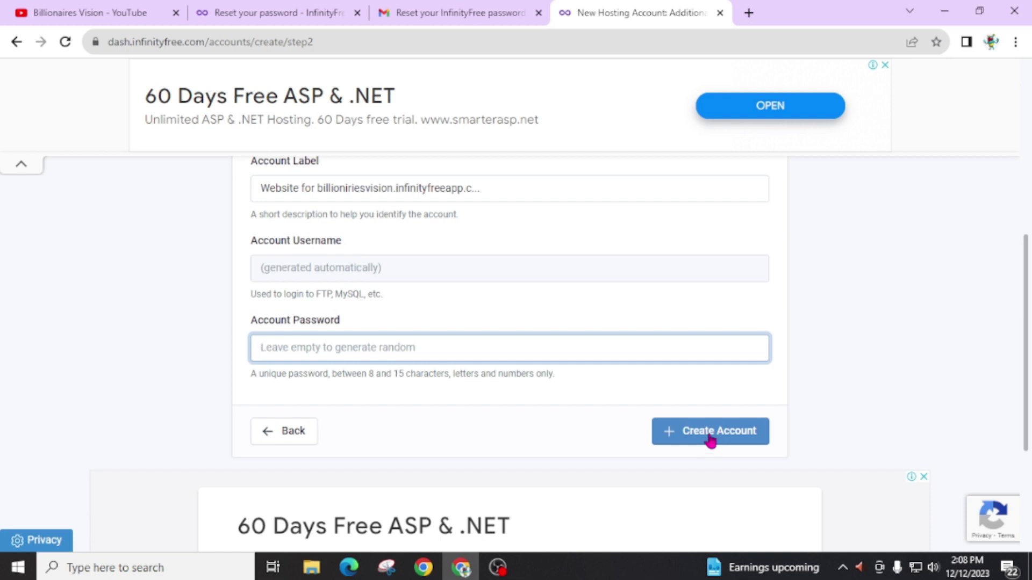
pyautogui.click(711, 442)
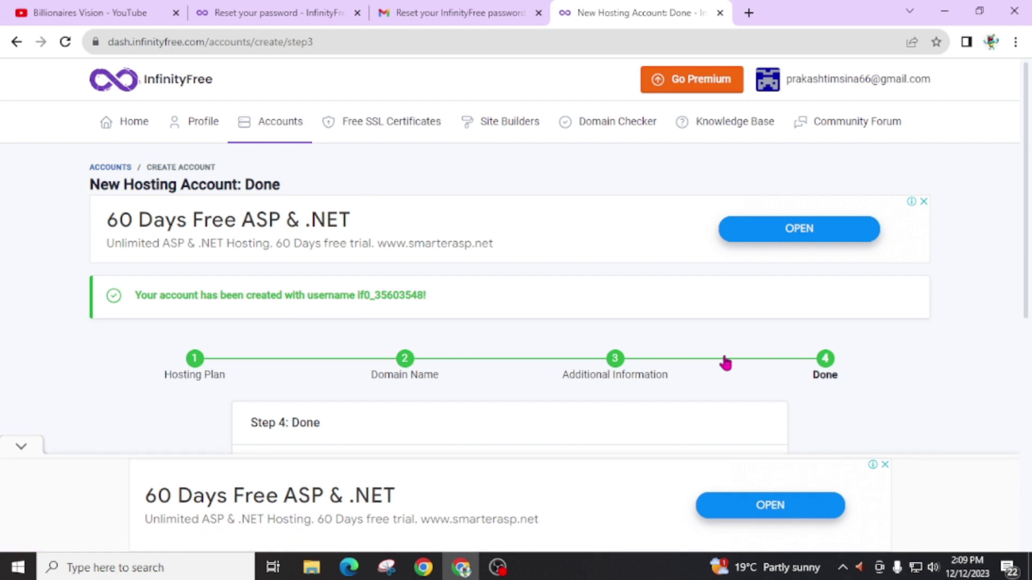
pyautogui.scroll(-2, 729, 321)
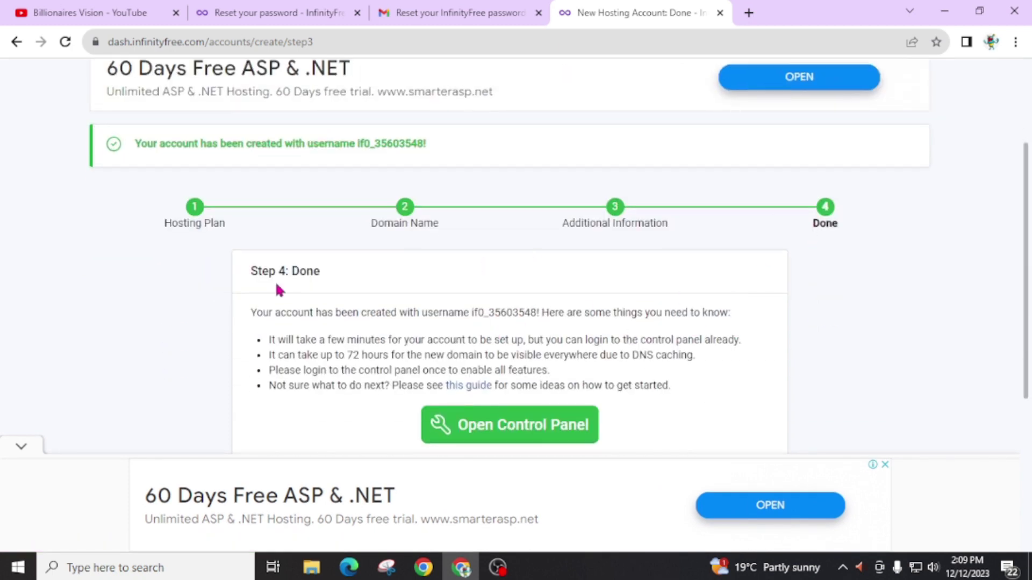
# Step: From the Step 4: Done page, open the new account's control panel
pyautogui.moveTo(329, 267); pyautogui.dragTo(239, 274)
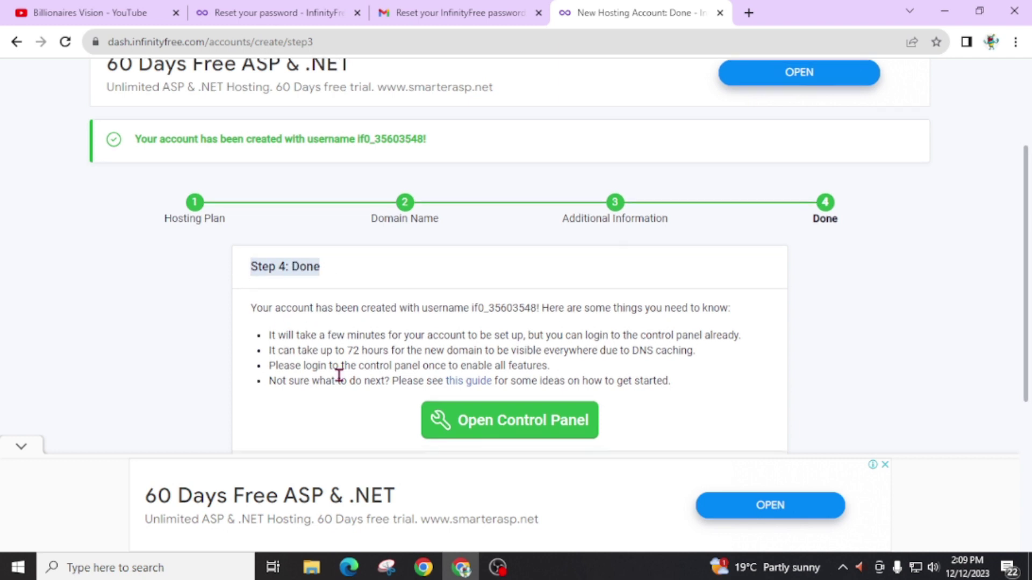
pyautogui.scroll(-3, 520, 287)
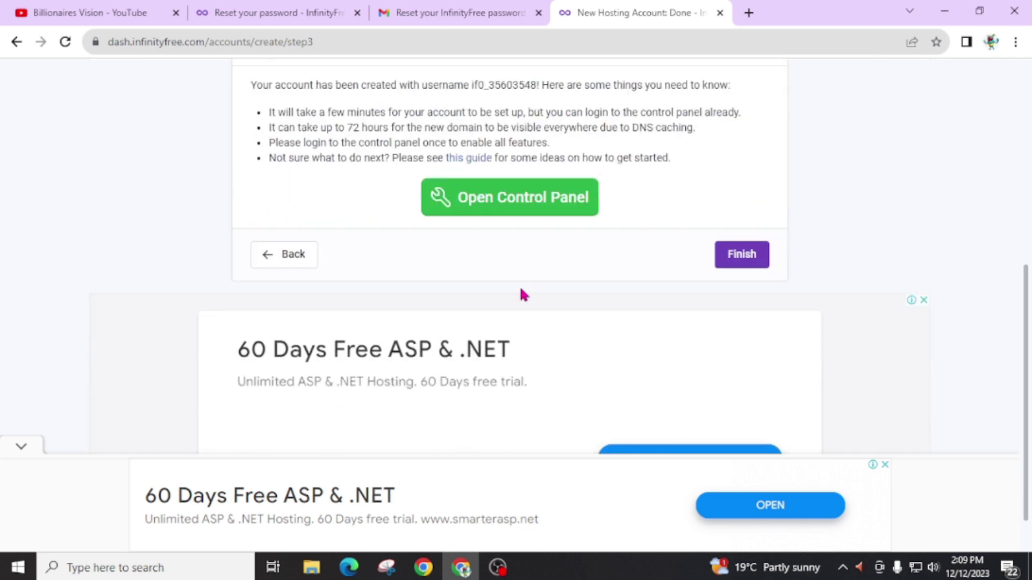
pyautogui.click(539, 211)
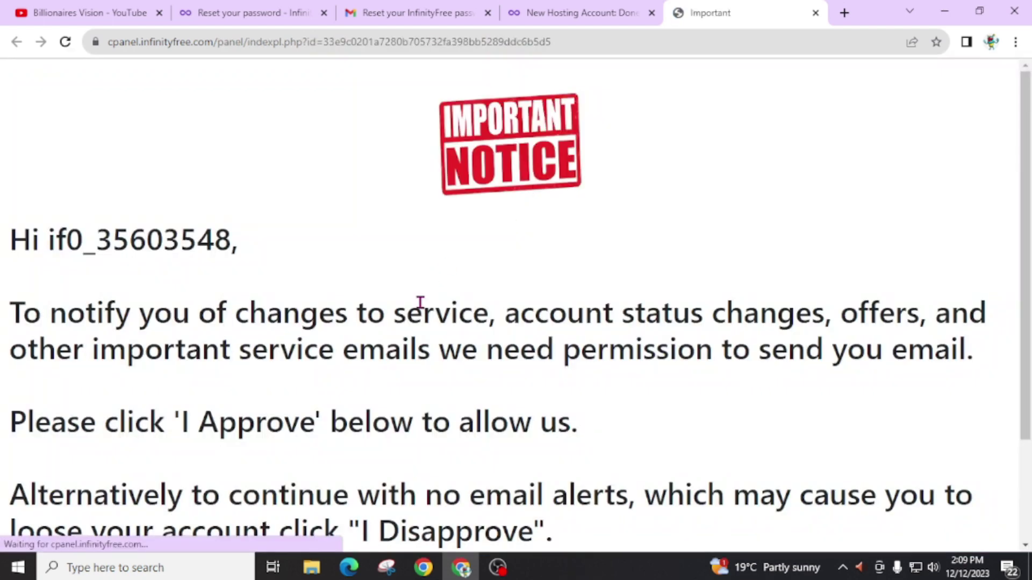
pyautogui.scroll(-3, 208, 323)
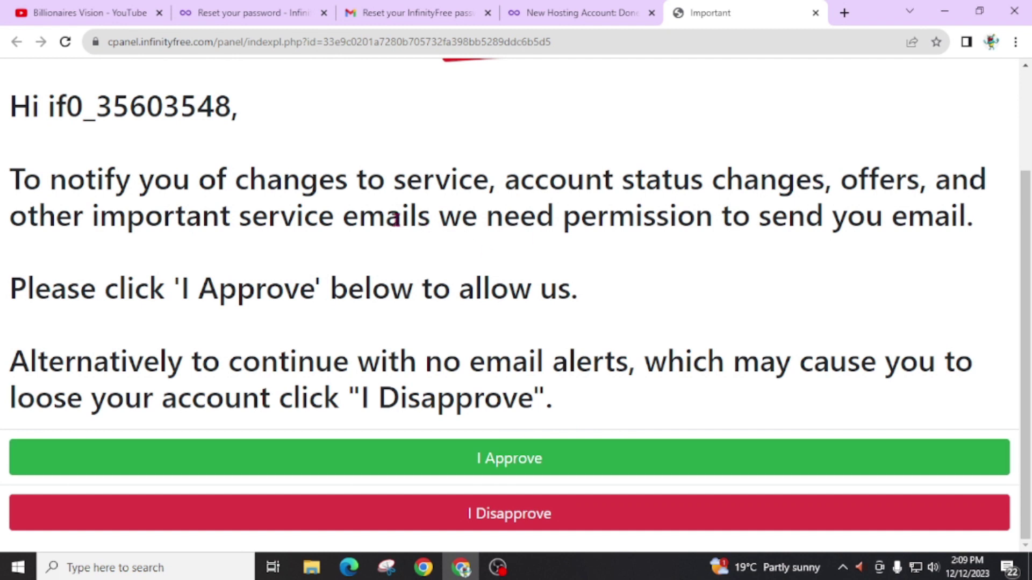
# Step: Approve receiving service emails so the control panel dashboard loads
pyautogui.click(543, 454)
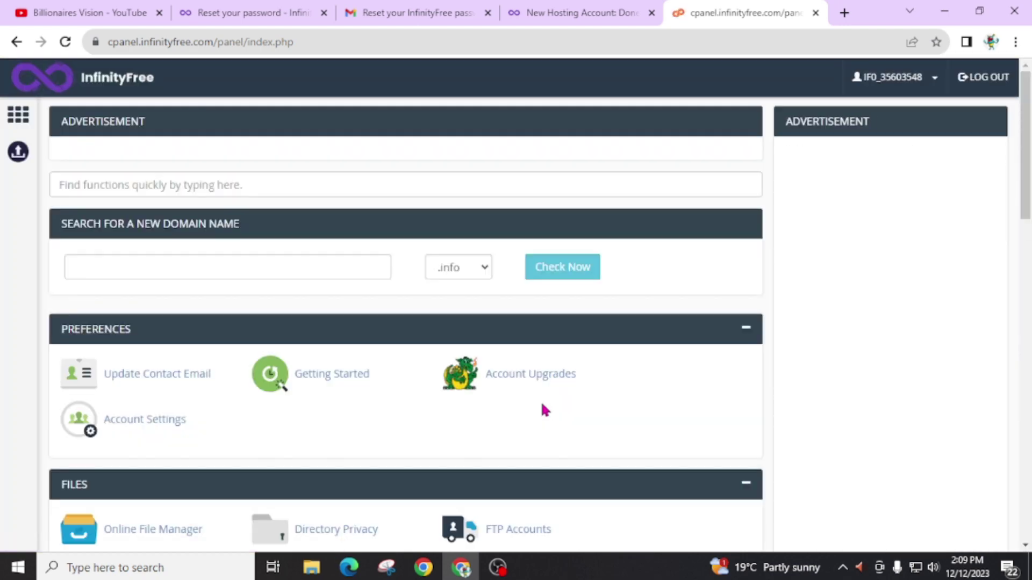
pyautogui.scroll(-2, 291, 391)
pyautogui.scroll(-2, 279, 408)
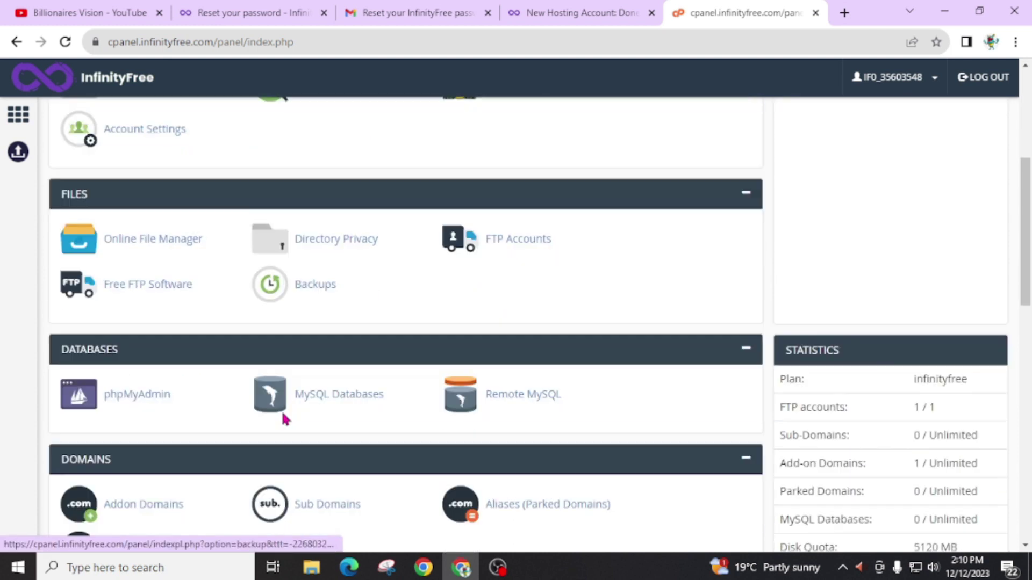
pyautogui.scroll(-2, 282, 412)
pyautogui.scroll(-3, 259, 407)
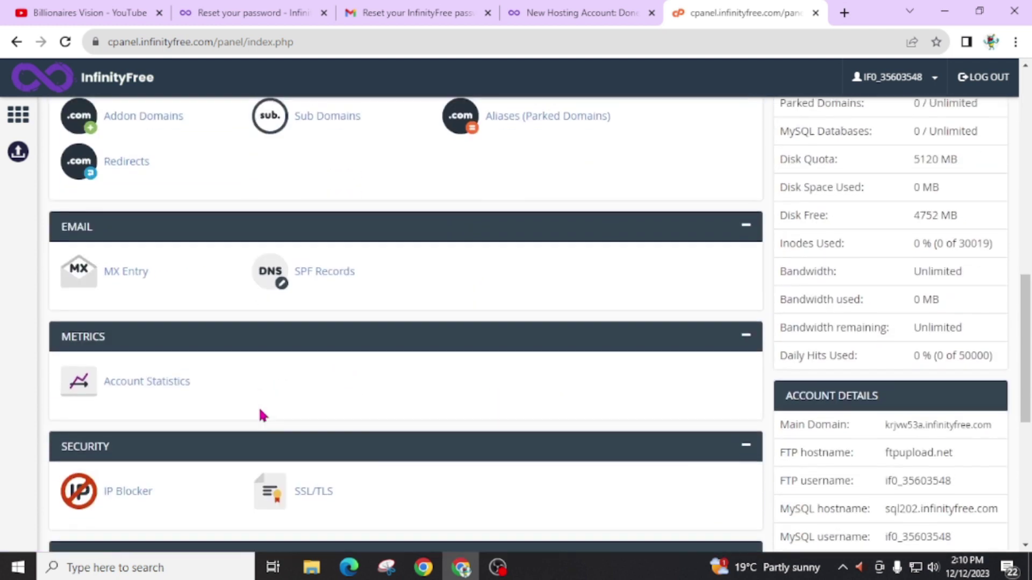
pyautogui.scroll(-1, 269, 417)
pyautogui.scroll(-3, 350, 433)
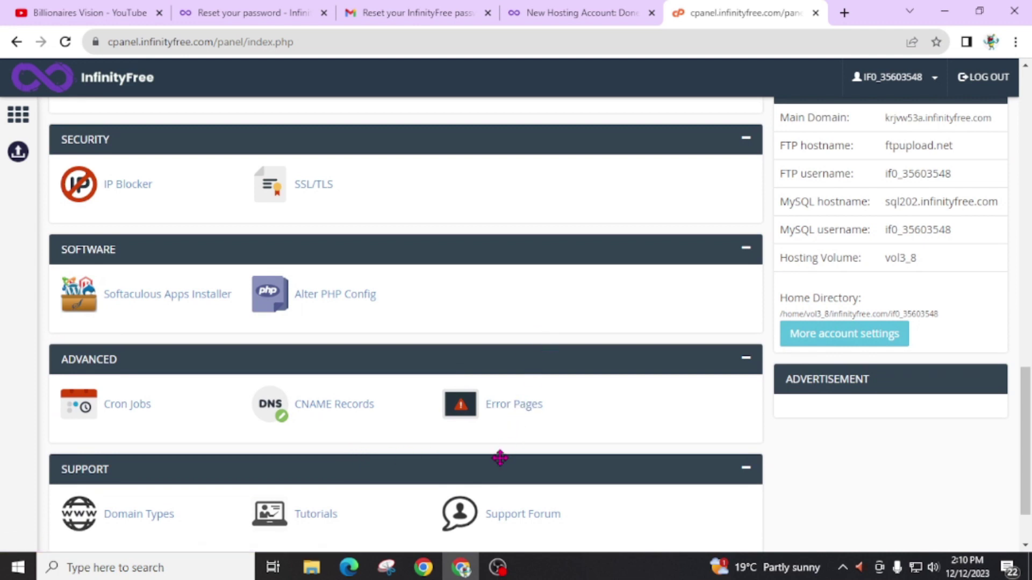
pyautogui.scroll(-1, 270, 448)
pyautogui.scroll(2, 261, 457)
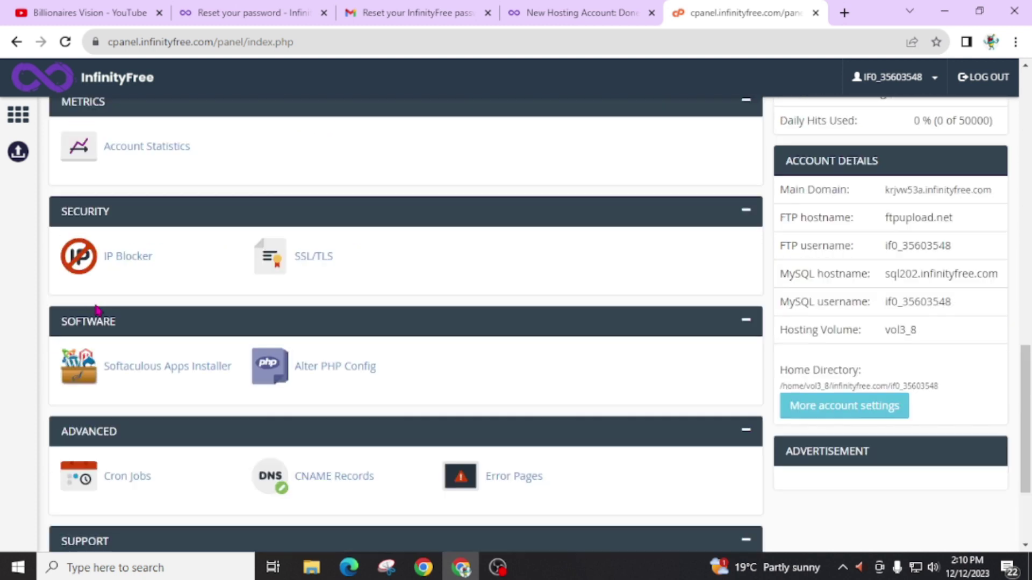
# Step: Launch Softaculous Apps Installer from the control panel's Software section
pyautogui.click(114, 372)
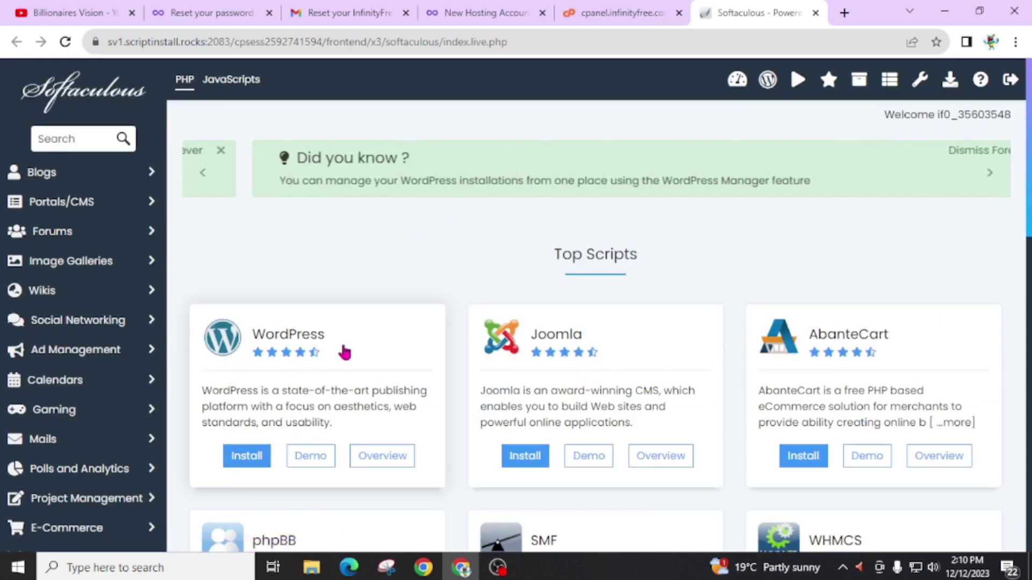
pyautogui.click(246, 456)
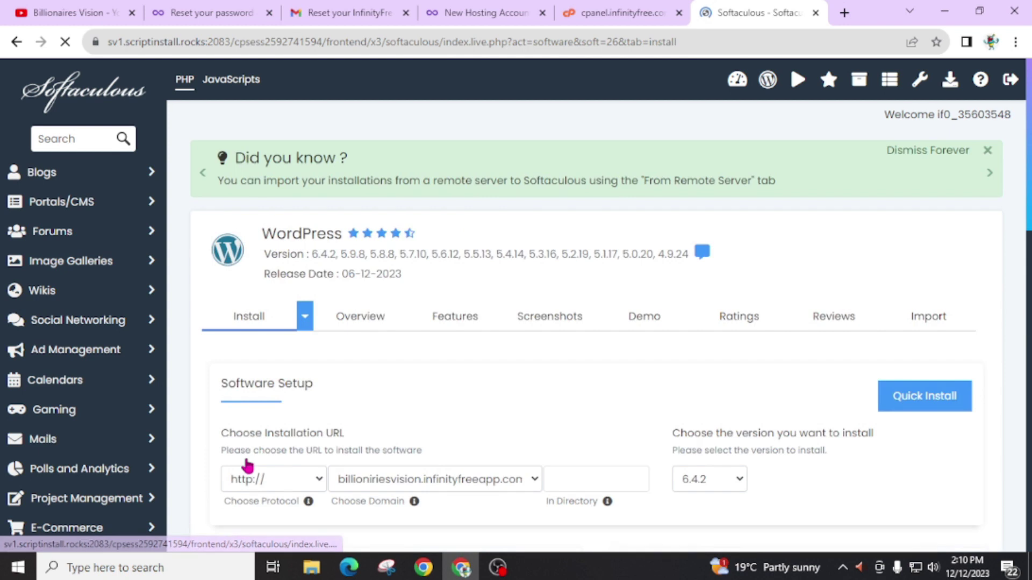
pyautogui.scroll(-2, 456, 355)
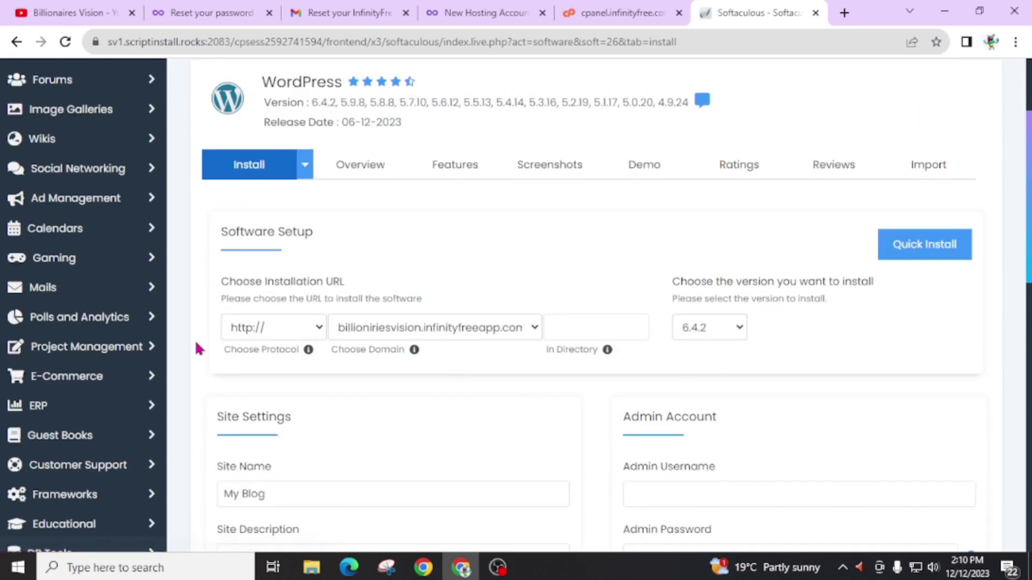
pyautogui.click(274, 332)
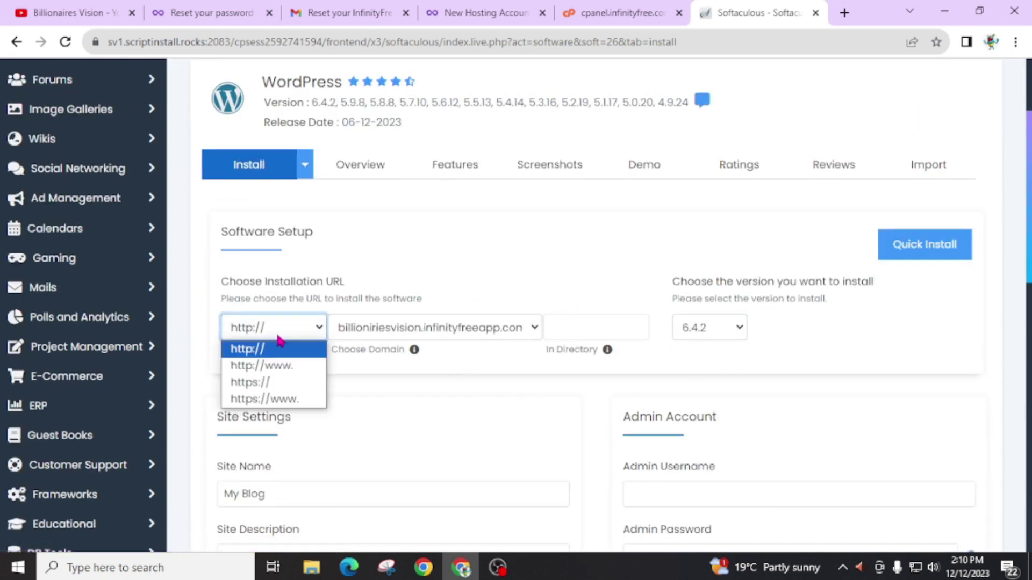
pyautogui.click(258, 348)
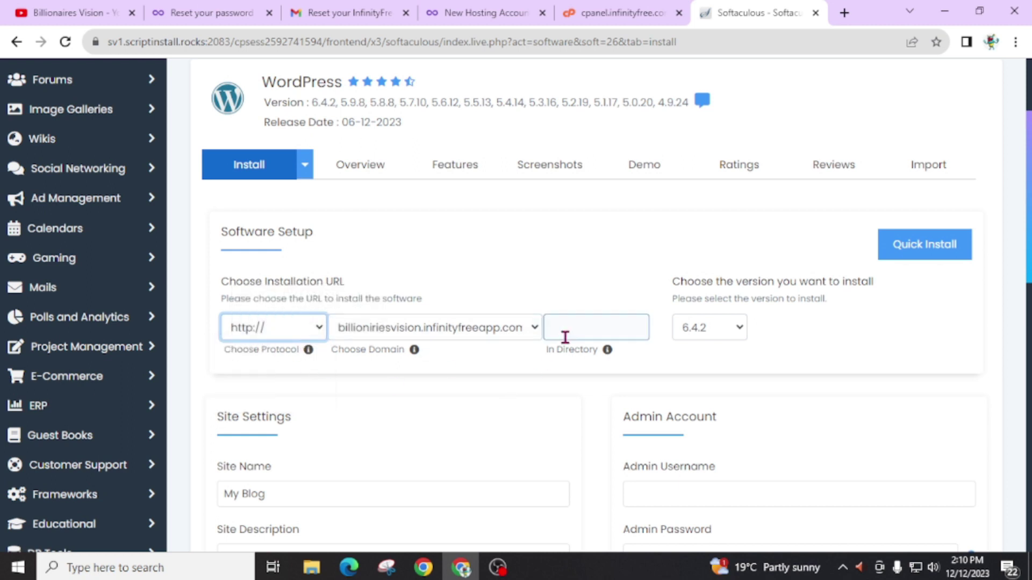
pyautogui.scroll(-3, 475, 374)
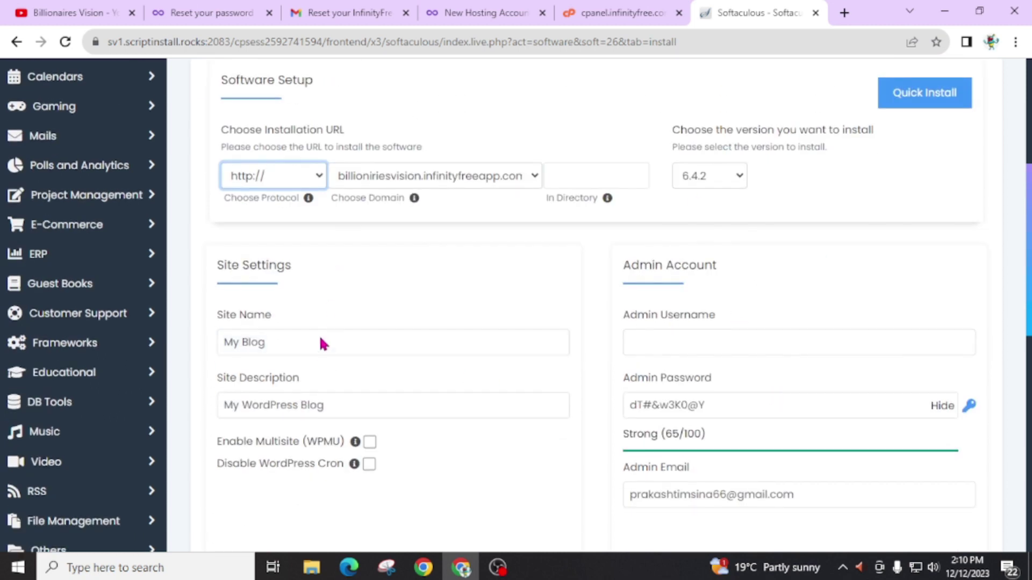
# Step: Keep site name My Blog and its description, set admin username admin, and start the installation
pyautogui.moveTo(406, 341); pyautogui.dragTo(182, 372)
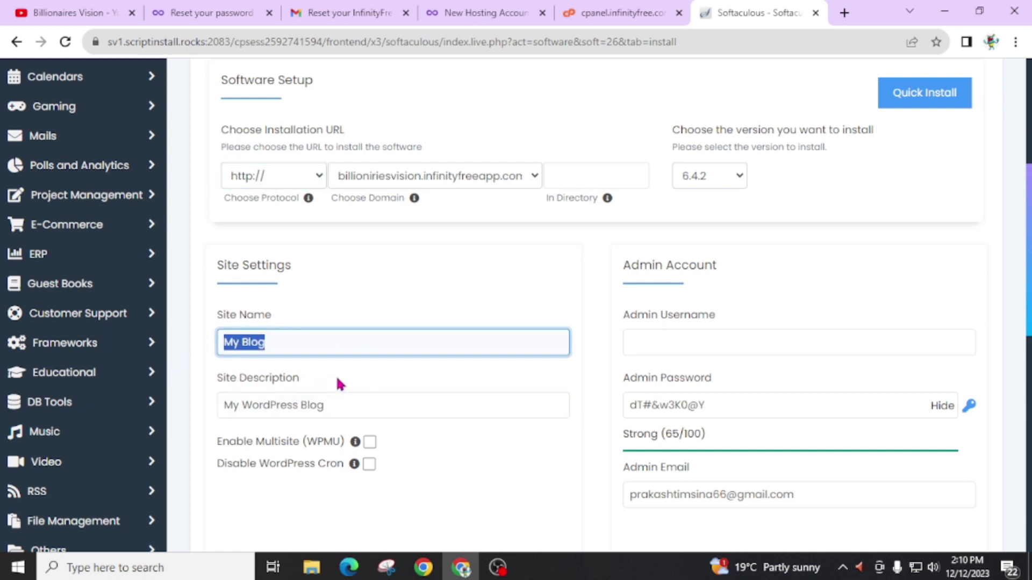
pyautogui.moveTo(339, 405); pyautogui.dragTo(180, 419)
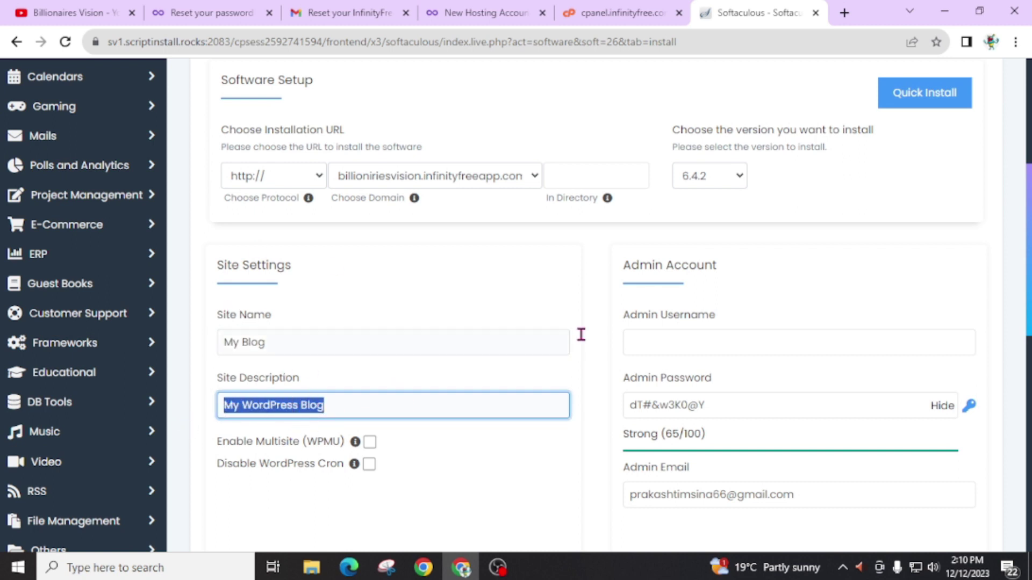
pyautogui.click(662, 342)
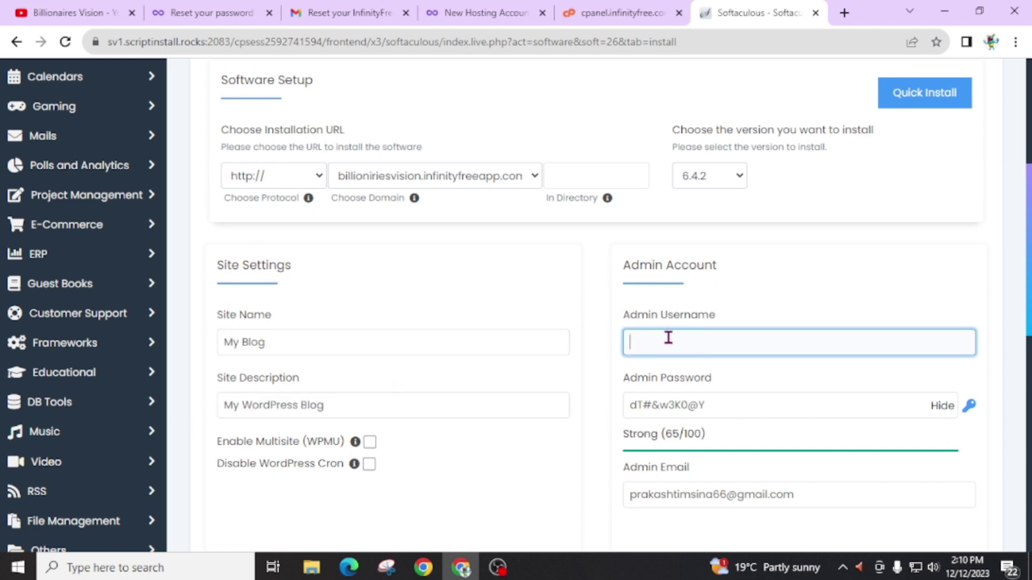
pyautogui.write('admin')
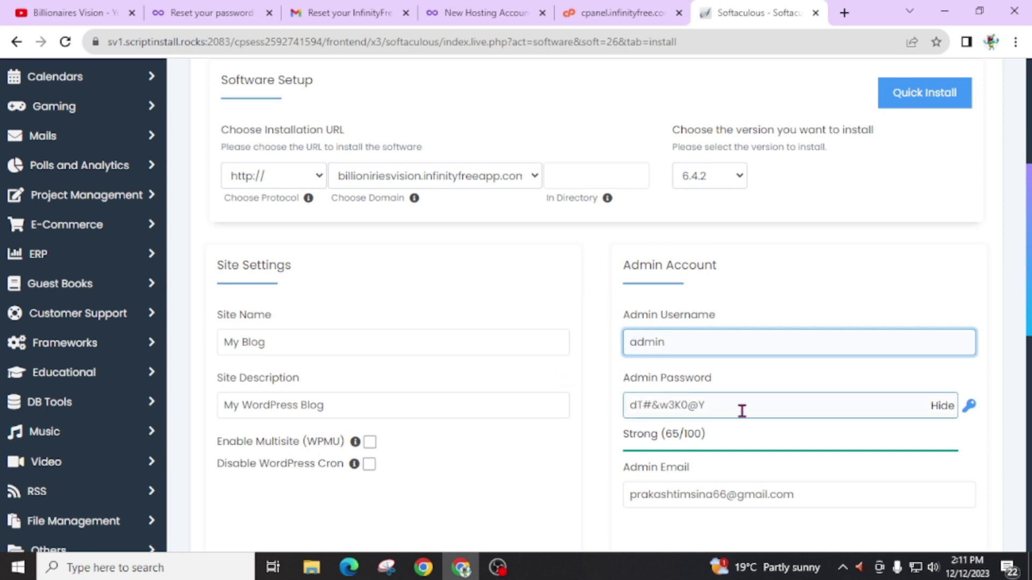
pyautogui.scroll(-2, 751, 405)
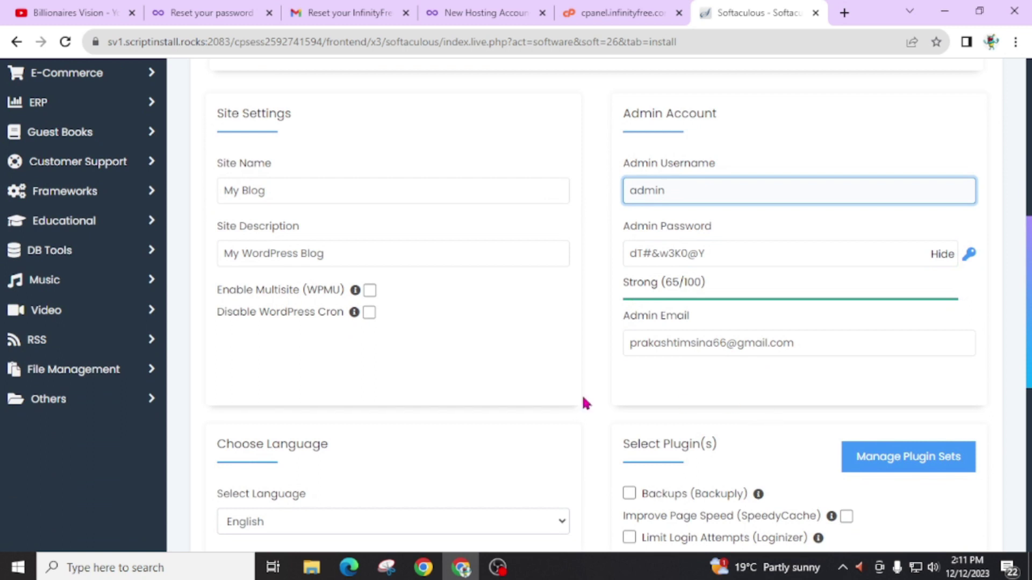
pyautogui.scroll(-5, 335, 432)
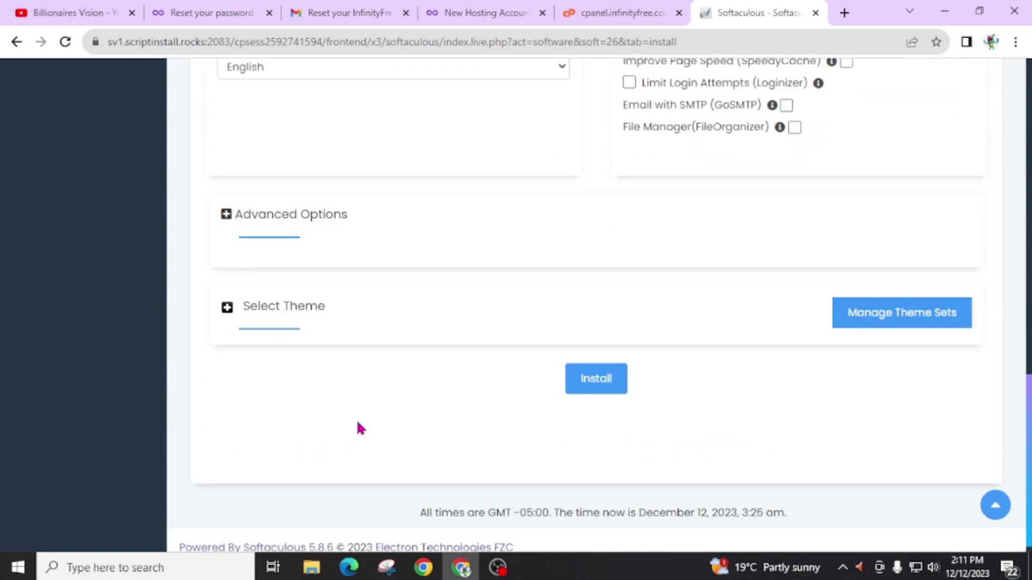
pyautogui.click(604, 386)
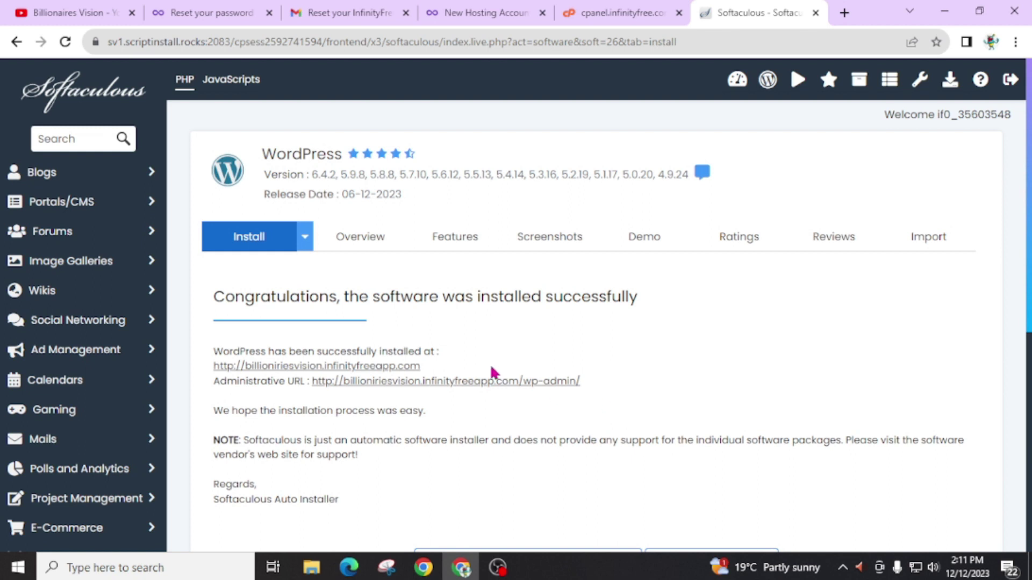
# Step: Load the installed site billioniriesvision.infinityfreeapp.com in a new browser tab
pyautogui.rightClick(400, 375)
pyautogui.click(401, 376)
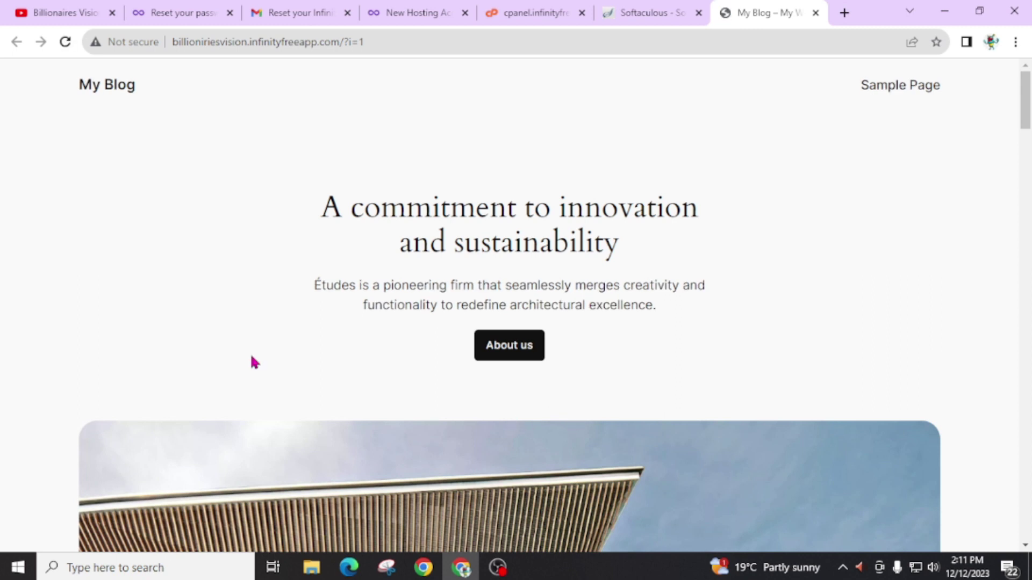
pyautogui.scroll(-2, 403, 490)
pyautogui.scroll(-4, 421, 498)
pyautogui.scroll(-4, 368, 436)
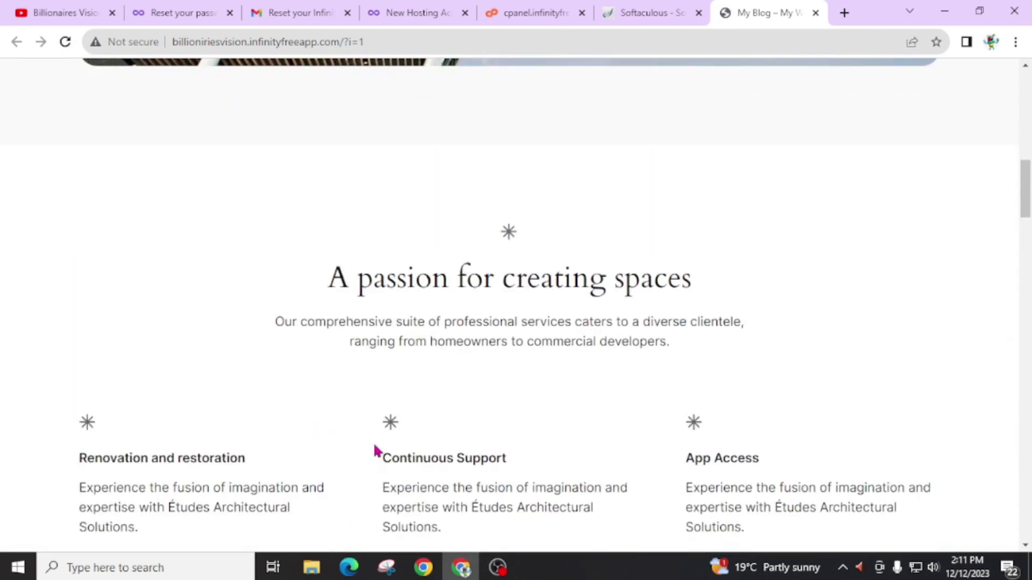
pyautogui.scroll(-4, 374, 454)
pyautogui.scroll(-4, 371, 476)
pyautogui.scroll(-4, 369, 484)
pyautogui.scroll(-4, 375, 460)
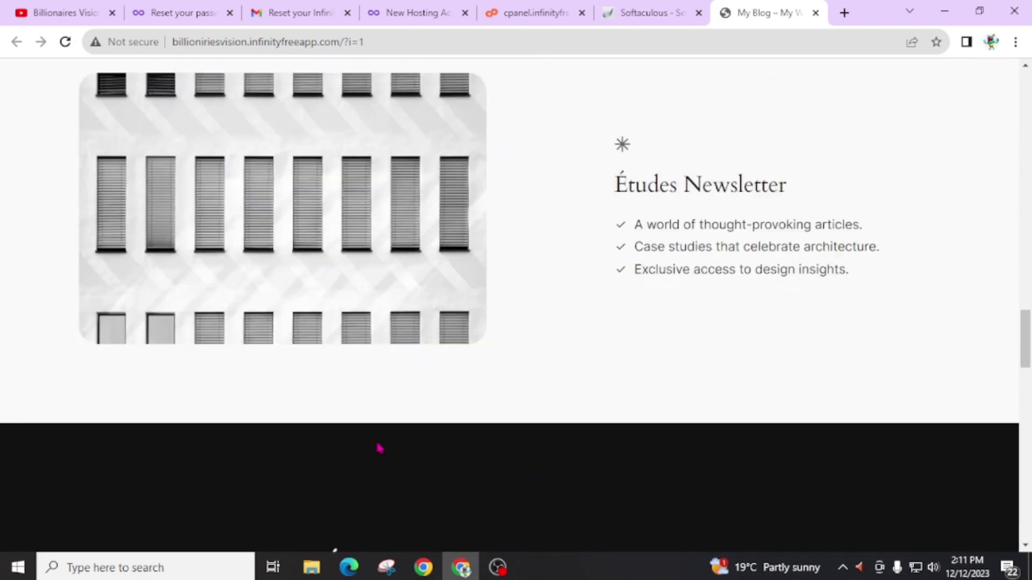
pyautogui.scroll(-4, 381, 444)
pyautogui.scroll(-4, 385, 440)
pyautogui.scroll(-5, 397, 404)
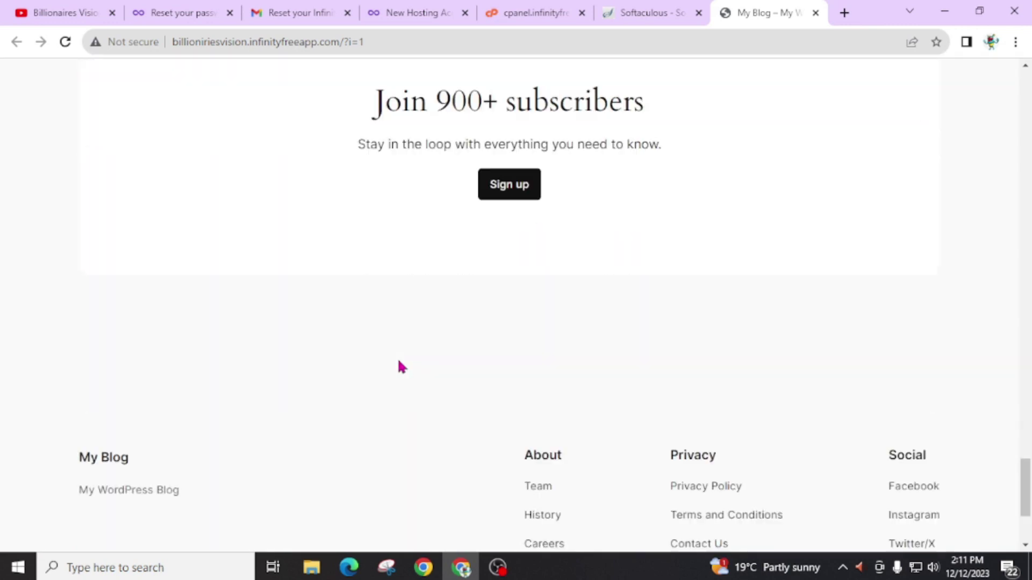
pyautogui.scroll(-2, 399, 359)
pyautogui.scroll(1, 423, 331)
pyautogui.scroll(5, 400, 338)
pyautogui.scroll(10, 400, 337)
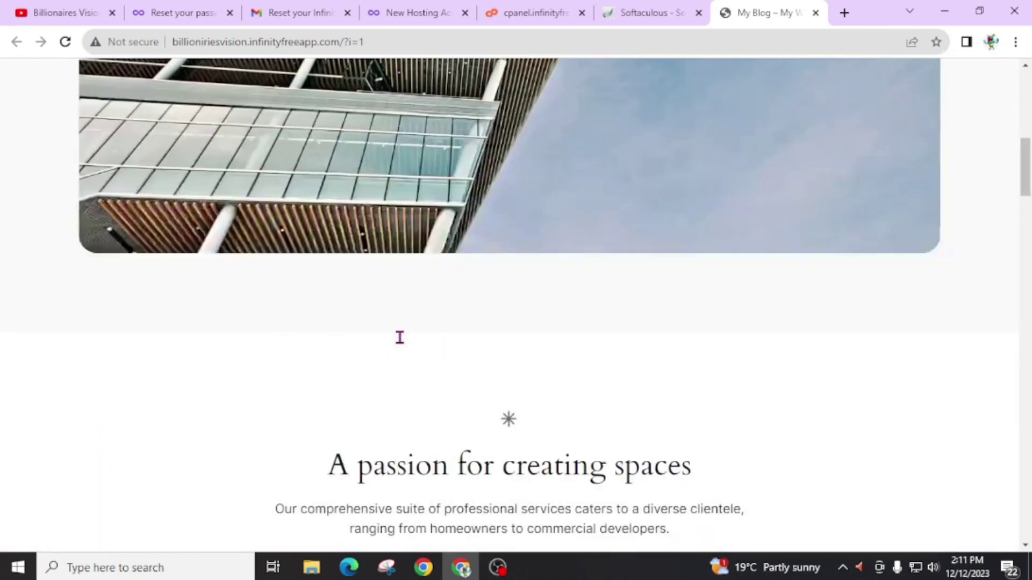
pyautogui.scroll(6, 399, 337)
# Step: Return to the Softaculous success page to reach the Administrative URL for the dashboard
pyautogui.click(675, 11)
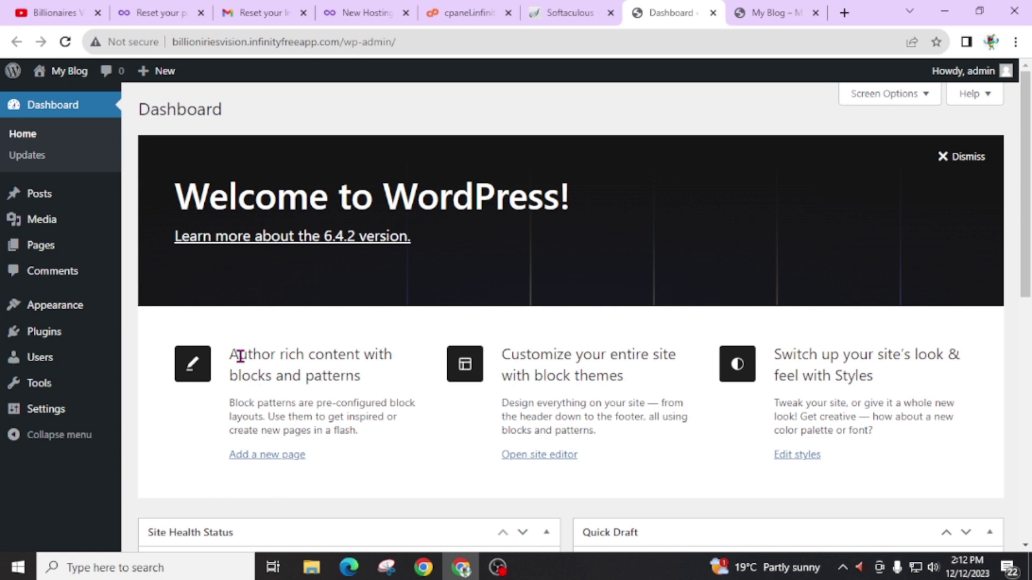
# Step: Switch from the WordPress dashboard back to the Softaculous success page with Ctrl+Shift+Tab
pyautogui.hotkey('ctrl', 'shift', 'Tab')
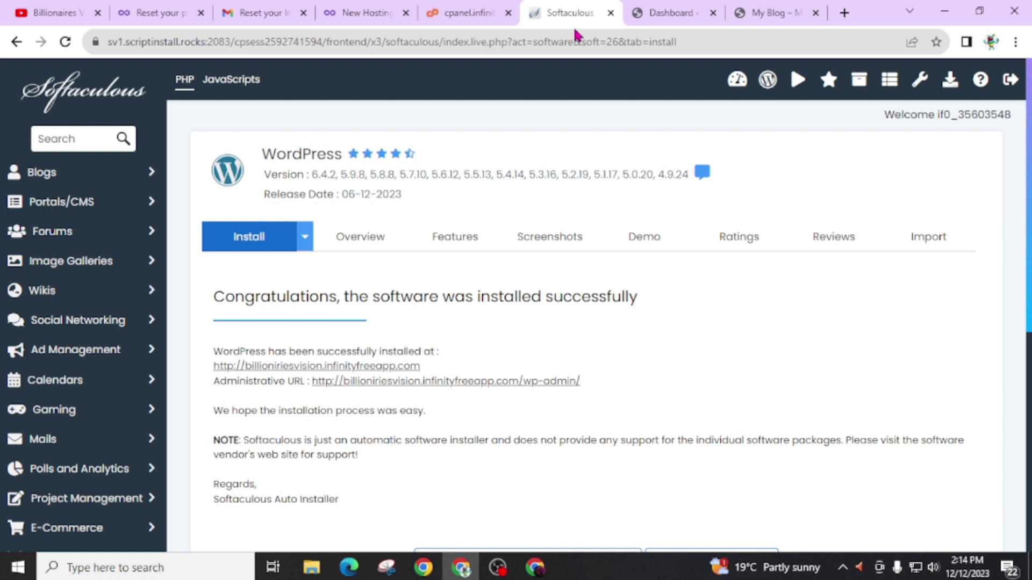
# Step: Visit the Manoz Kafle technology blog in a new Chrome tab
pyautogui.click(844, 13)
pyautogui.write('ma')
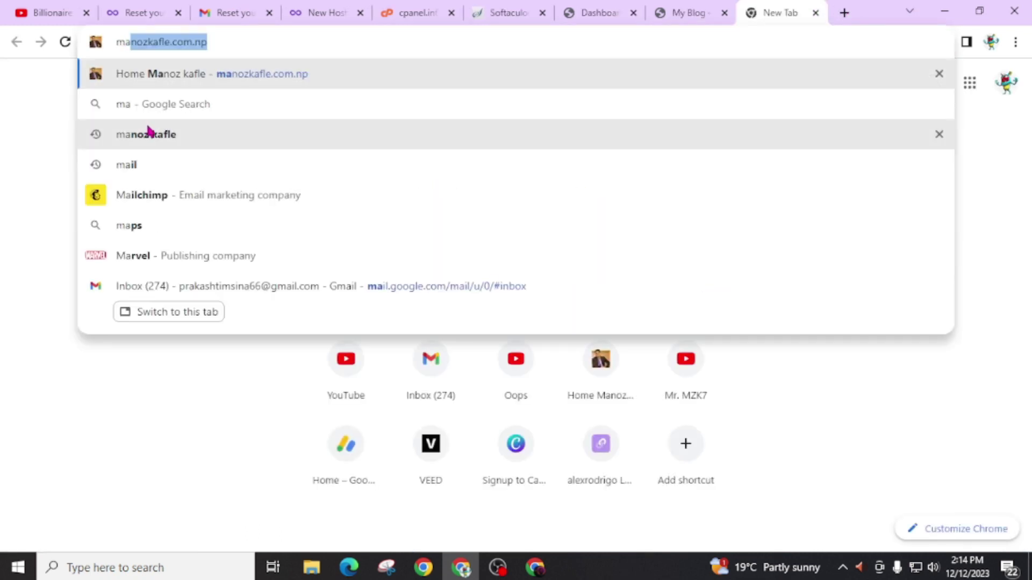
pyautogui.press('Return')
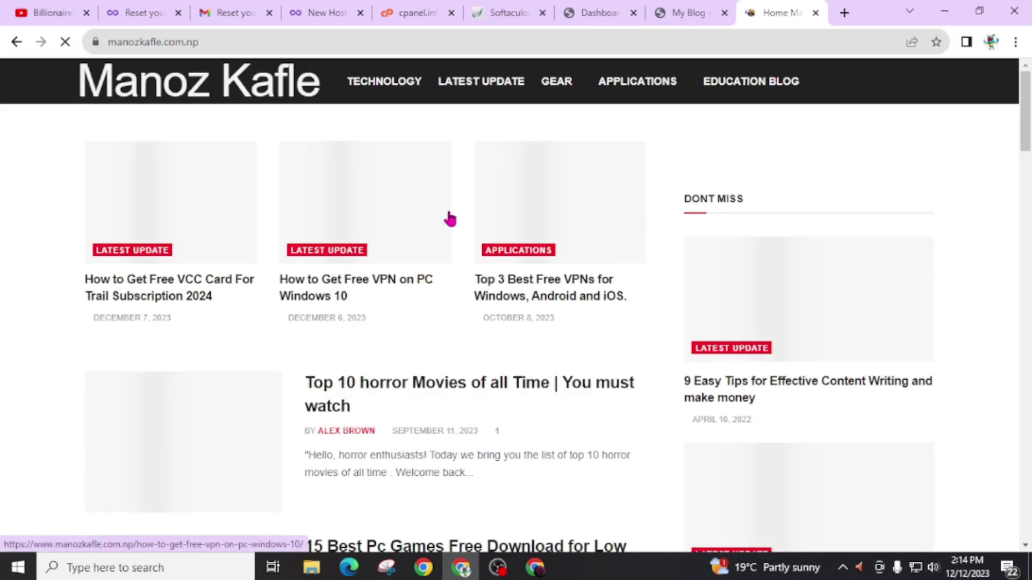
pyautogui.scroll(-10, 572, 344)
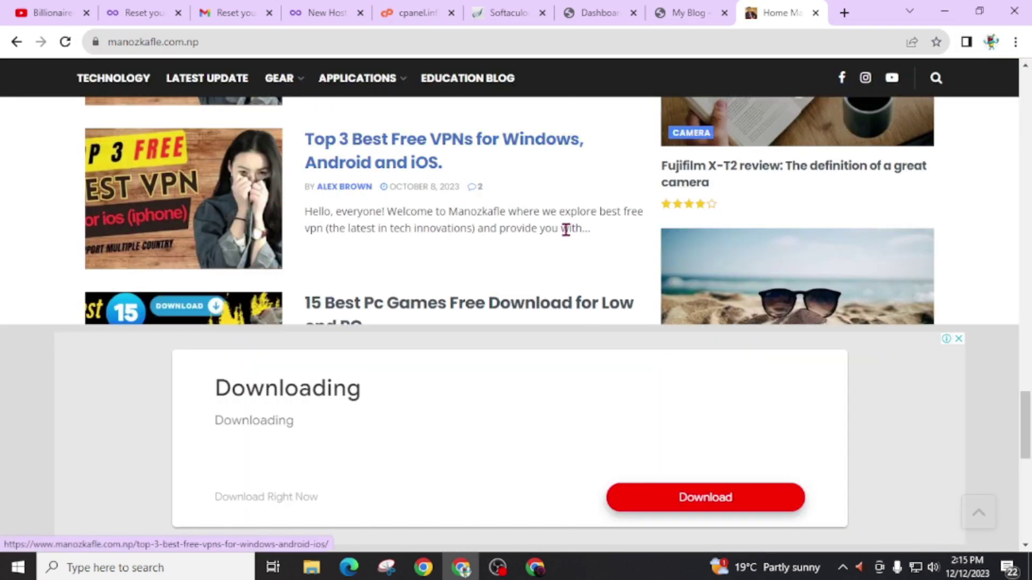
pyautogui.scroll(-1, 314, 260)
pyautogui.scroll(-2, 339, 261)
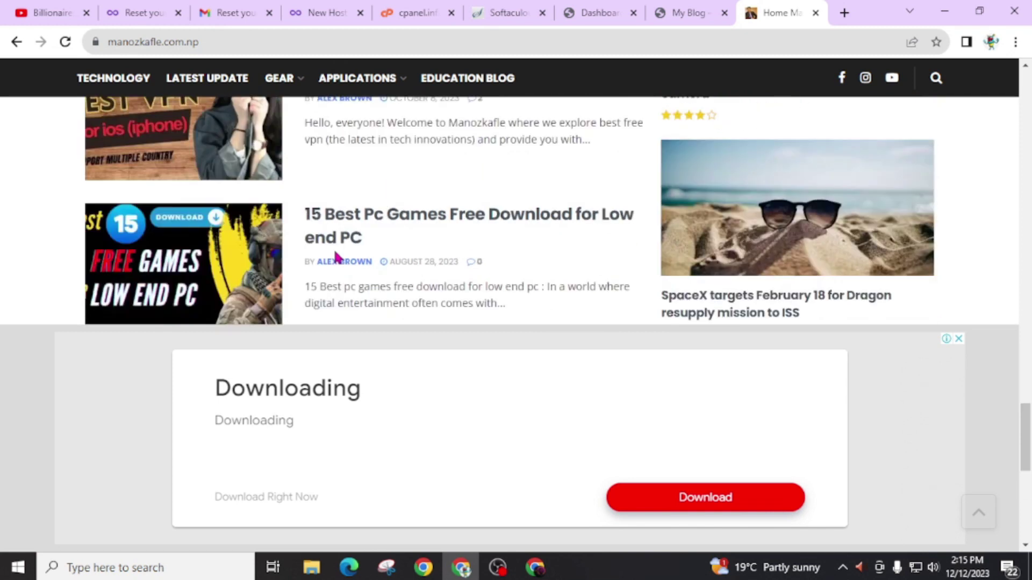
pyautogui.scroll(-3, 466, 246)
pyautogui.scroll(-3, 456, 229)
pyautogui.scroll(3, 456, 229)
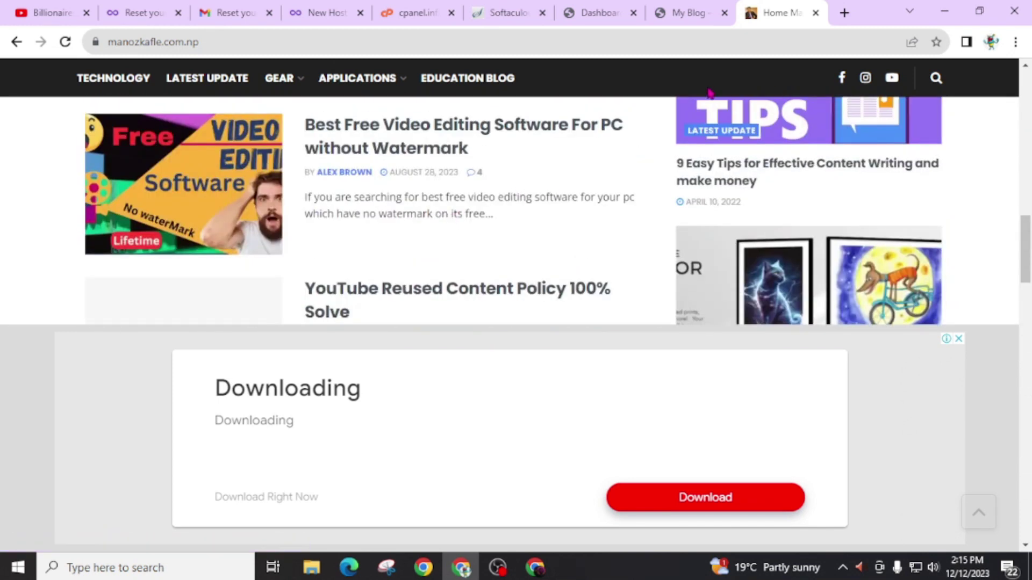
# Step: Revisit the My Blog, Dashboard and Softaculous tabs, then land on the Billionaires Vision YouTube videos page
pyautogui.click(670, 12)
pyautogui.click(598, 10)
pyautogui.scroll(-2, 388, 387)
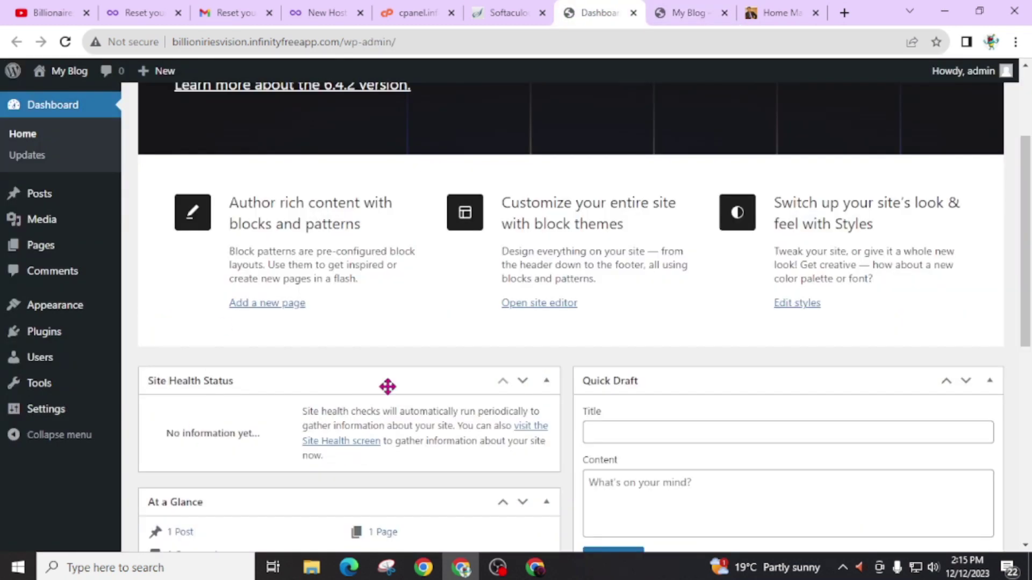
pyautogui.scroll(2, 376, 240)
pyautogui.click(509, 10)
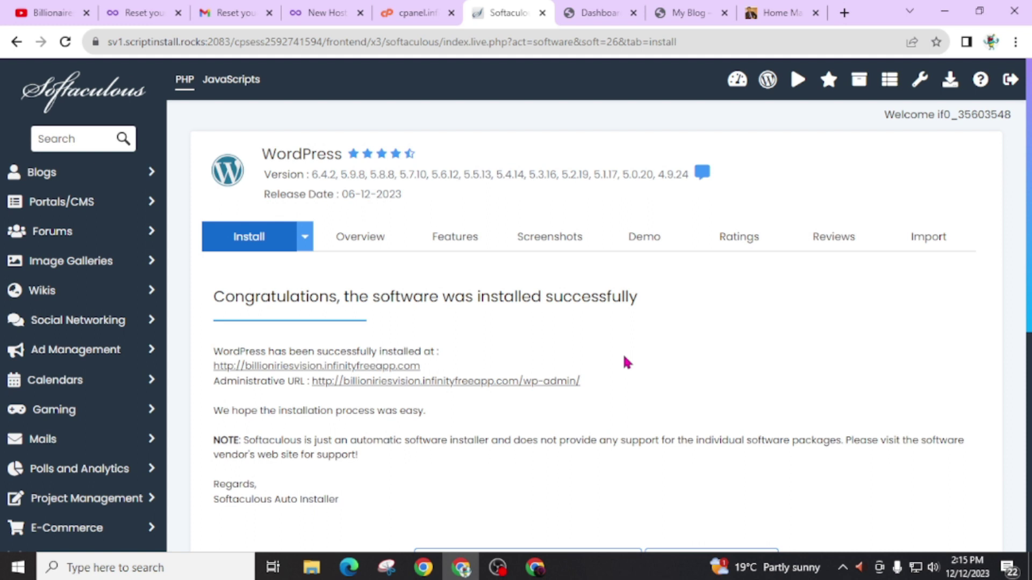
pyautogui.hotkey('ctrl', '1')
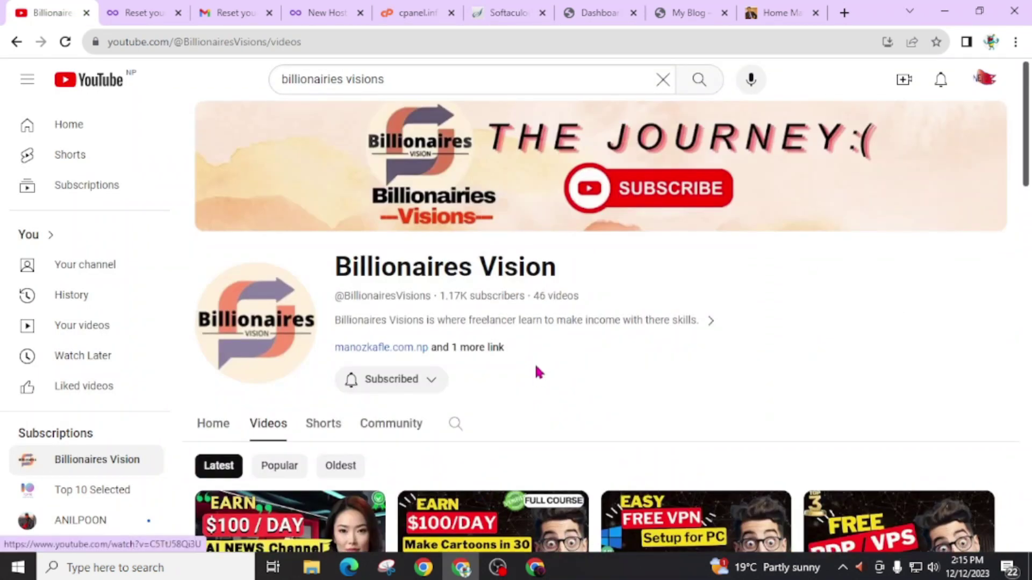